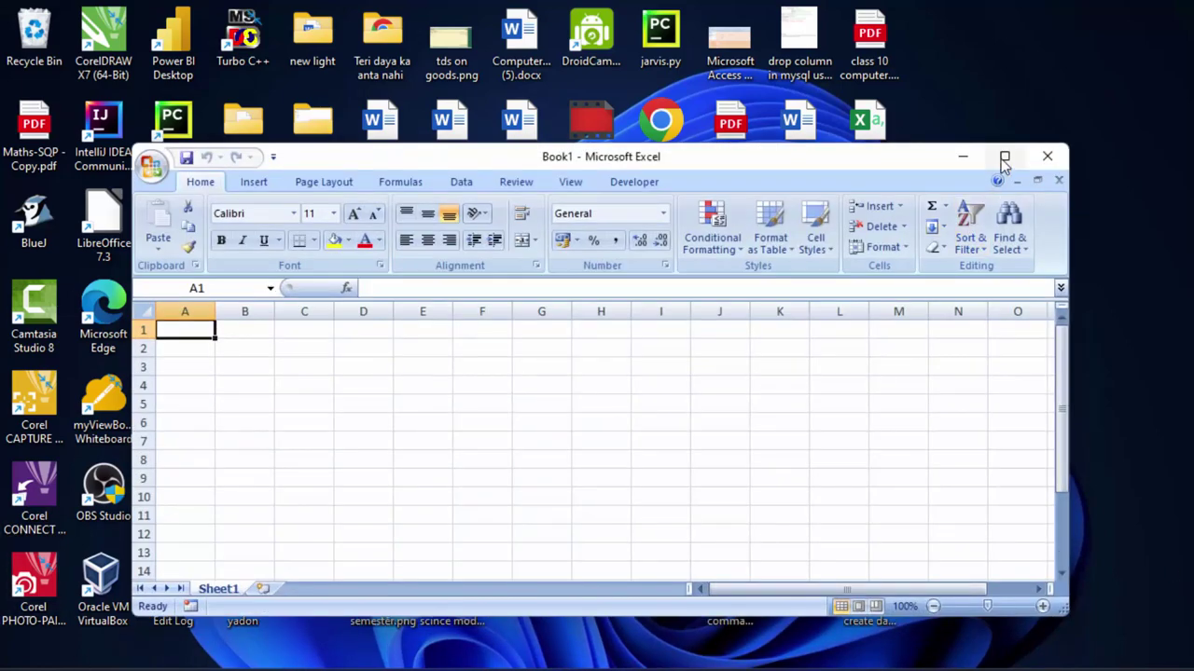
Step: Maximize the workbook and enter =RAND()*2 in C1, accepting Excel's suggested correction
{"action": "left_click", "coordinate": [1003, 155]}
{"action": "left_click", "coordinate": [162, 187]}
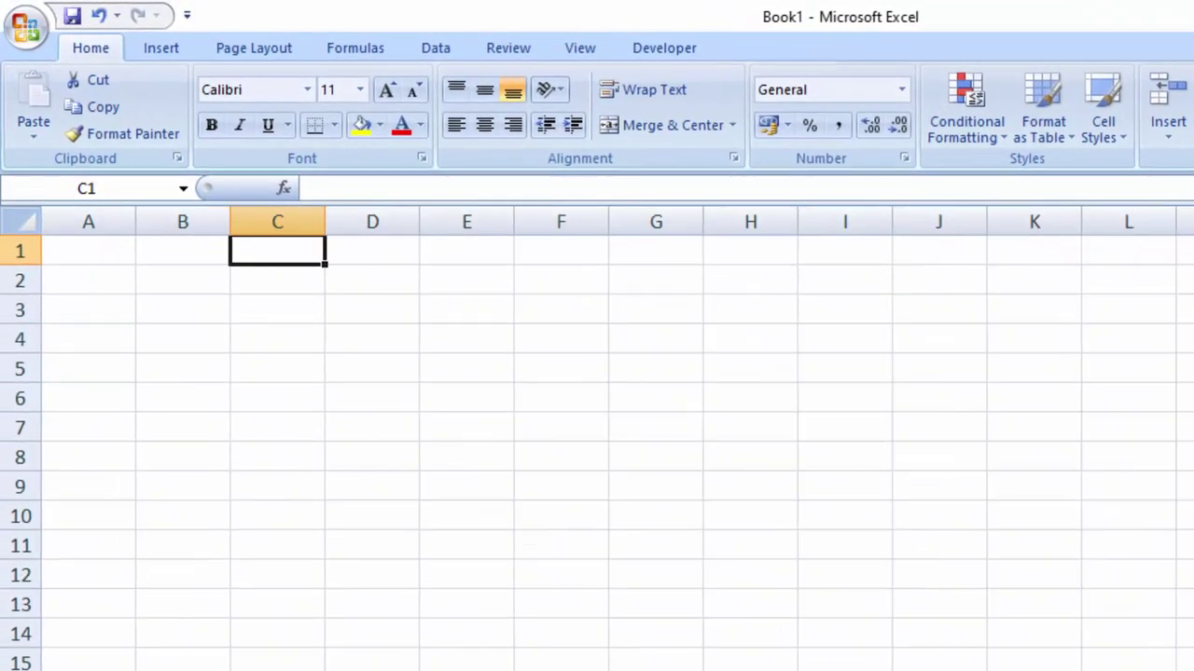
{"action": "type", "text": "="}
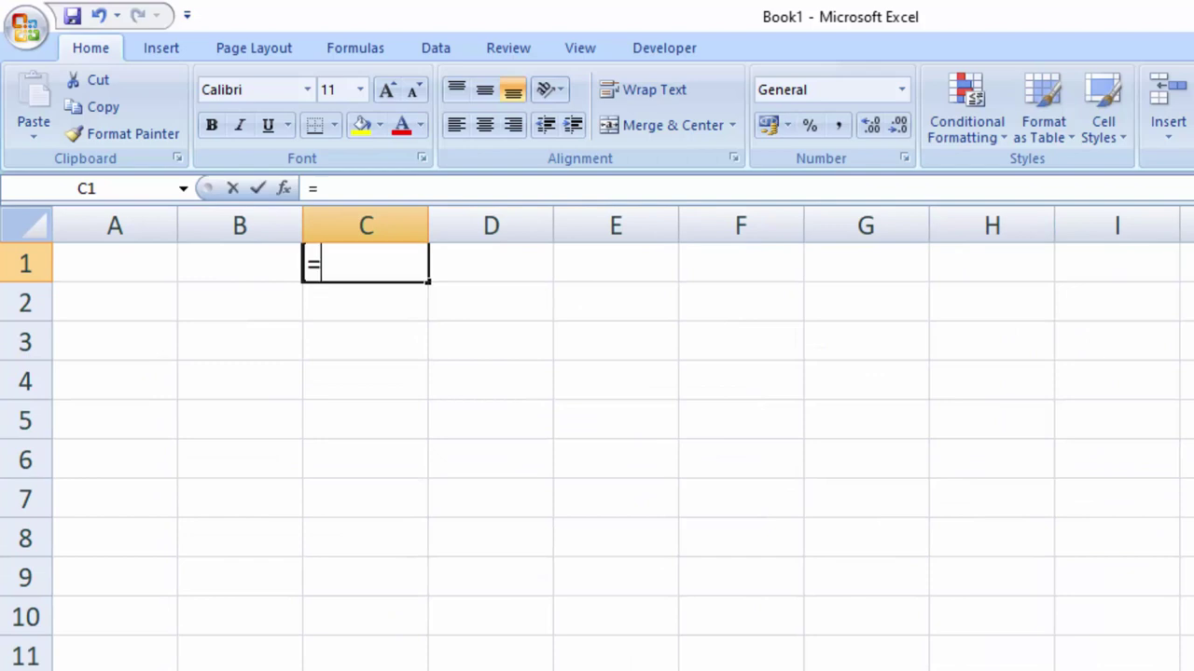
{"action": "type", "text": "rna"}
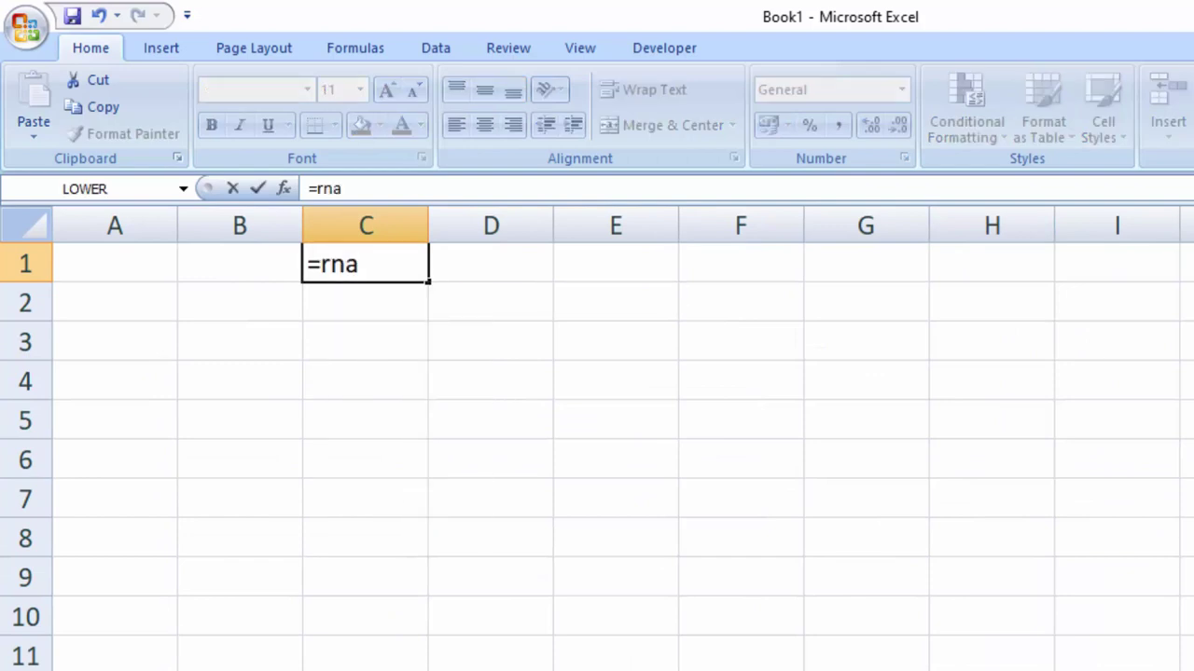
{"action": "key", "text": "BackSpace"}
{"action": "key", "text": "BackSpace"}
{"action": "type", "text": "a"}
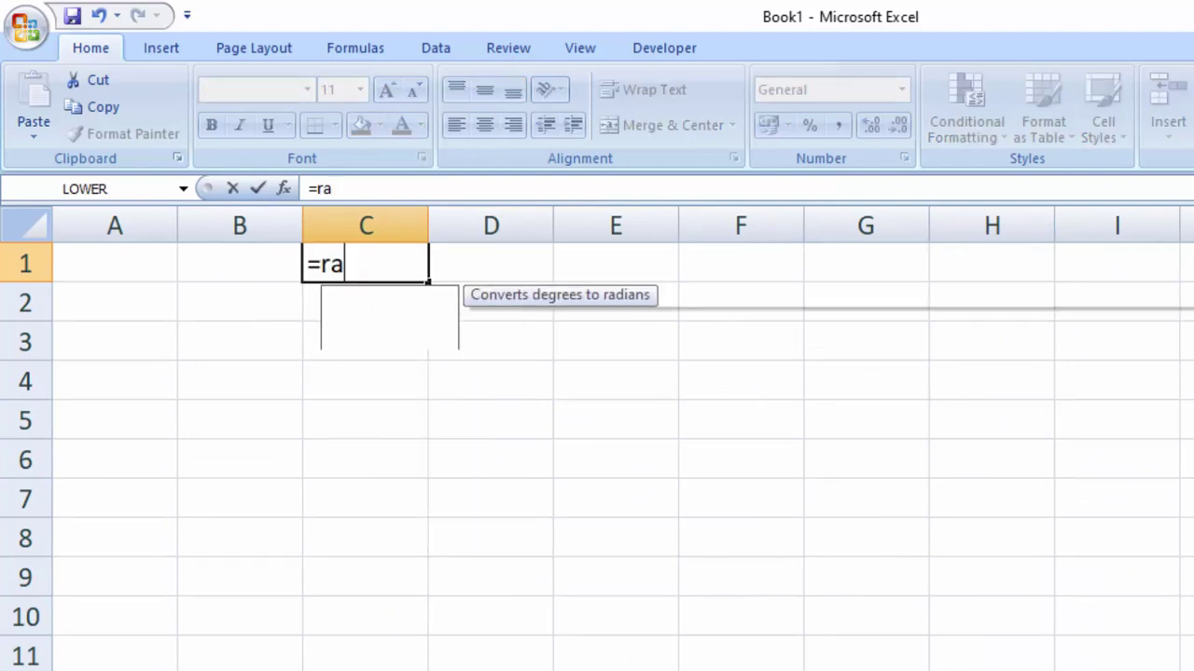
{"action": "type", "text": "n"}
{"action": "key", "text": "Tab"}
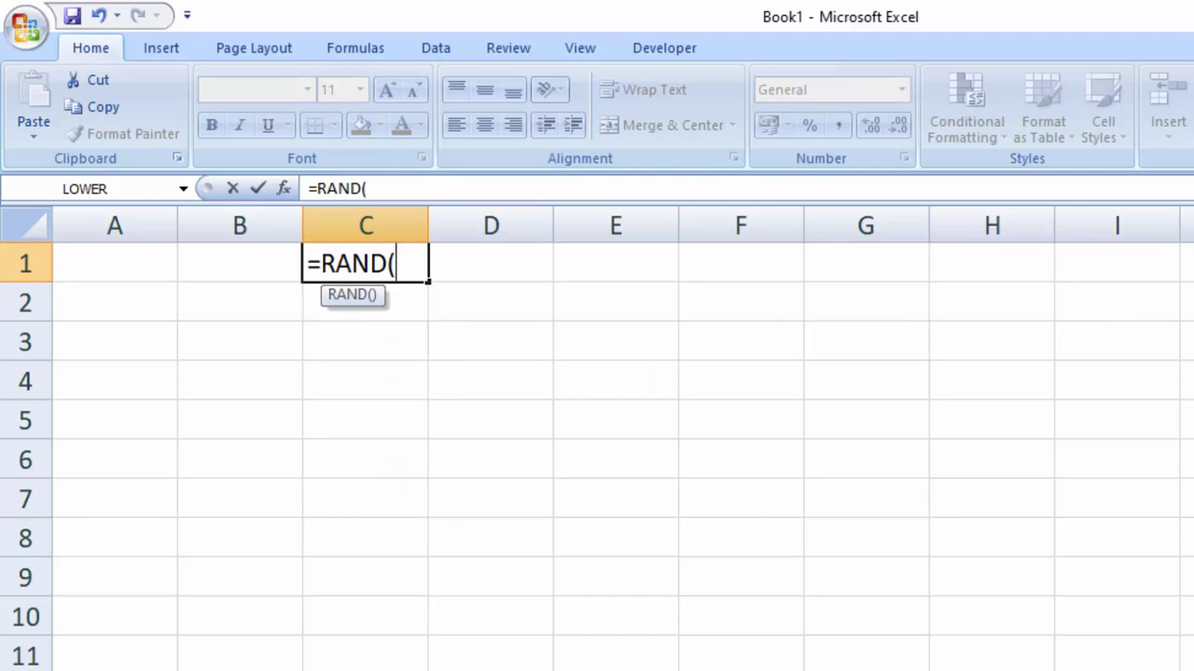
{"action": "type", "text": ")2"}
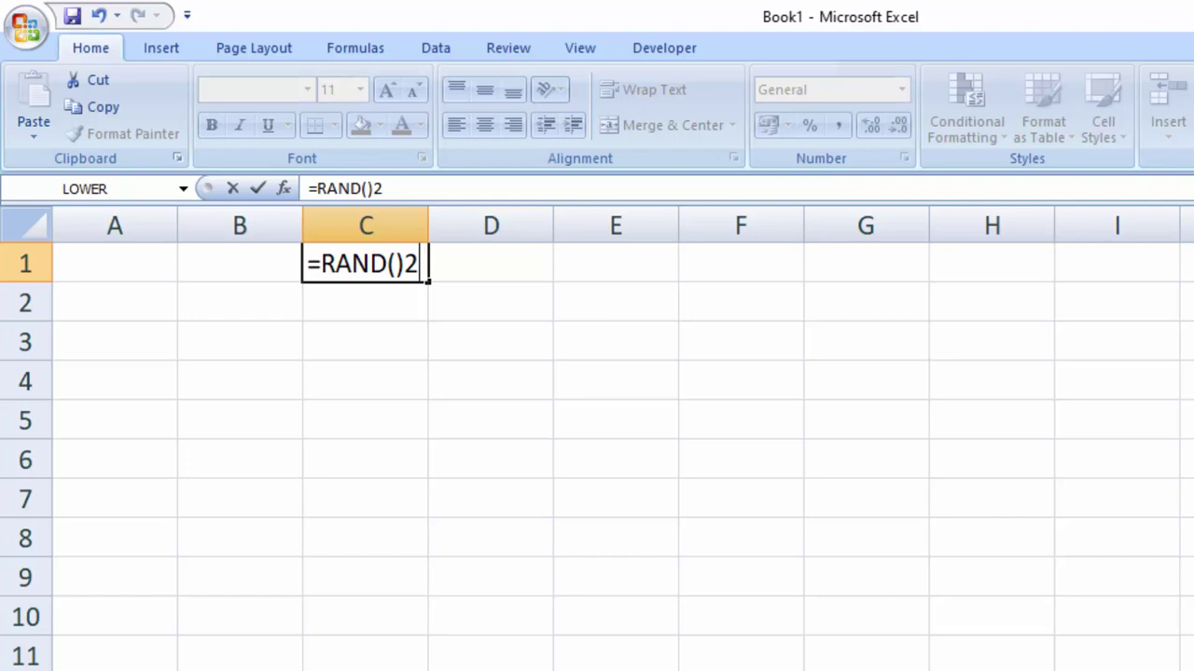
{"action": "key", "text": "Return"}
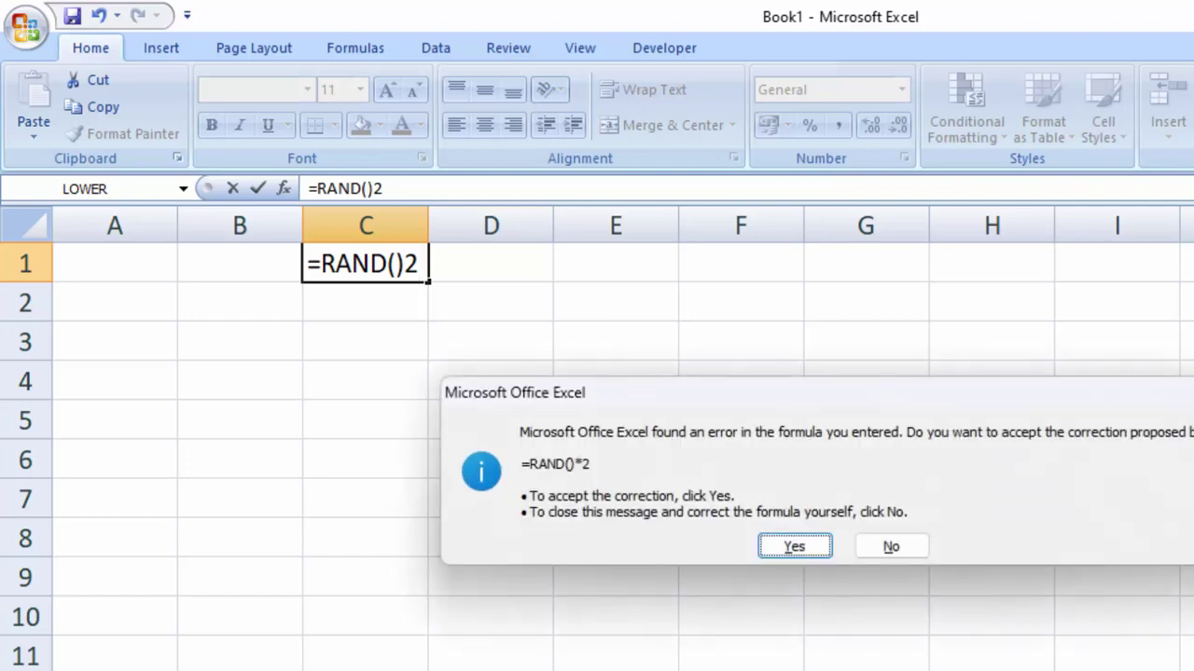
{"action": "key", "text": "Return"}
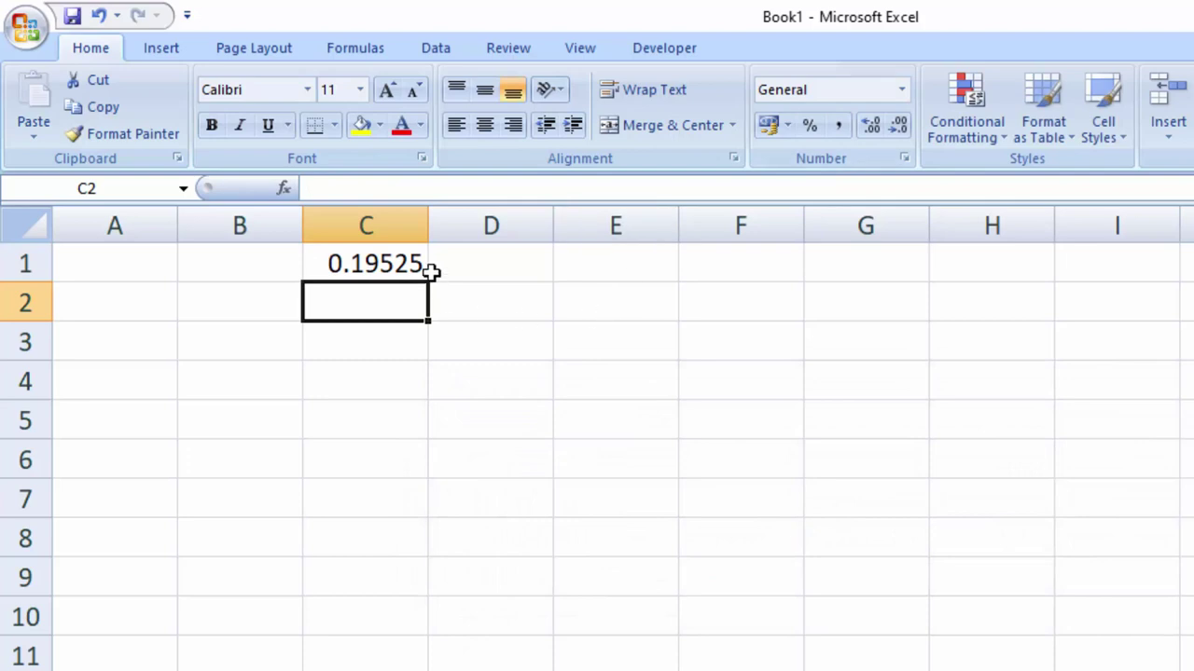
Step: Fill C1's =RAND()*2 formula over C1:H9, then delete the whole block
{"action": "left_click", "coordinate": [425, 272]}
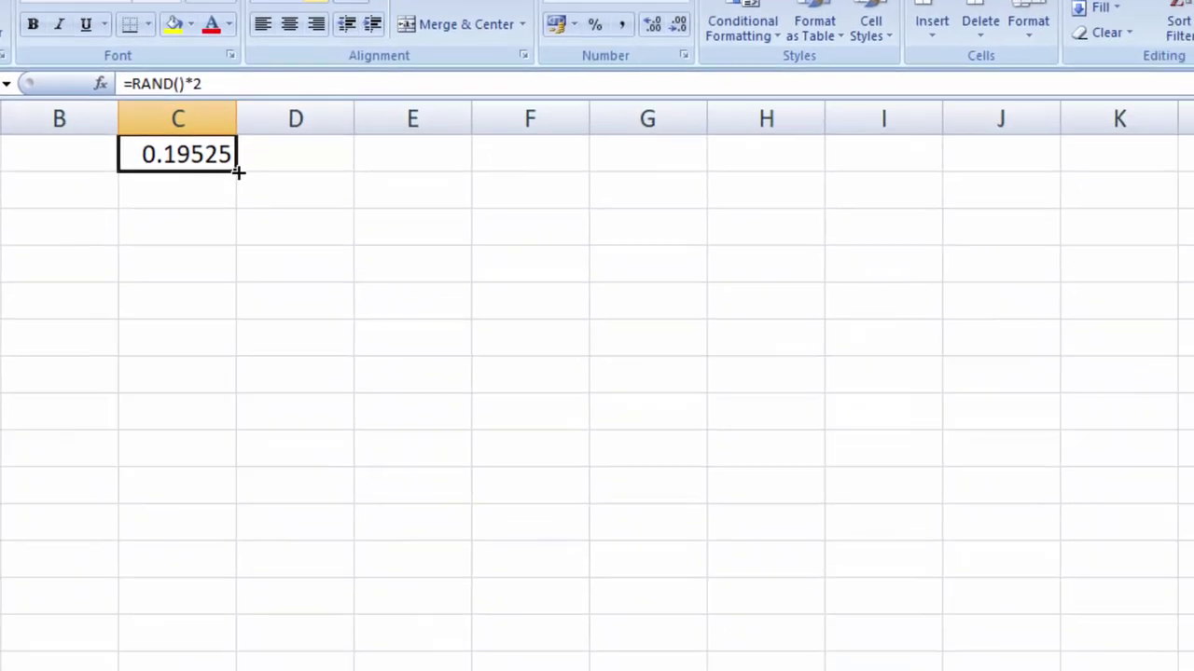
{"action": "mouse_move", "coordinate": [281, 191]}
{"action": "left_mouse_down"}
{"action": "mouse_move", "coordinate": [678, 225]}
{"action": "mouse_move", "coordinate": [634, 200]}
{"action": "mouse_move", "coordinate": [581, 431]}
{"action": "left_mouse_up"}
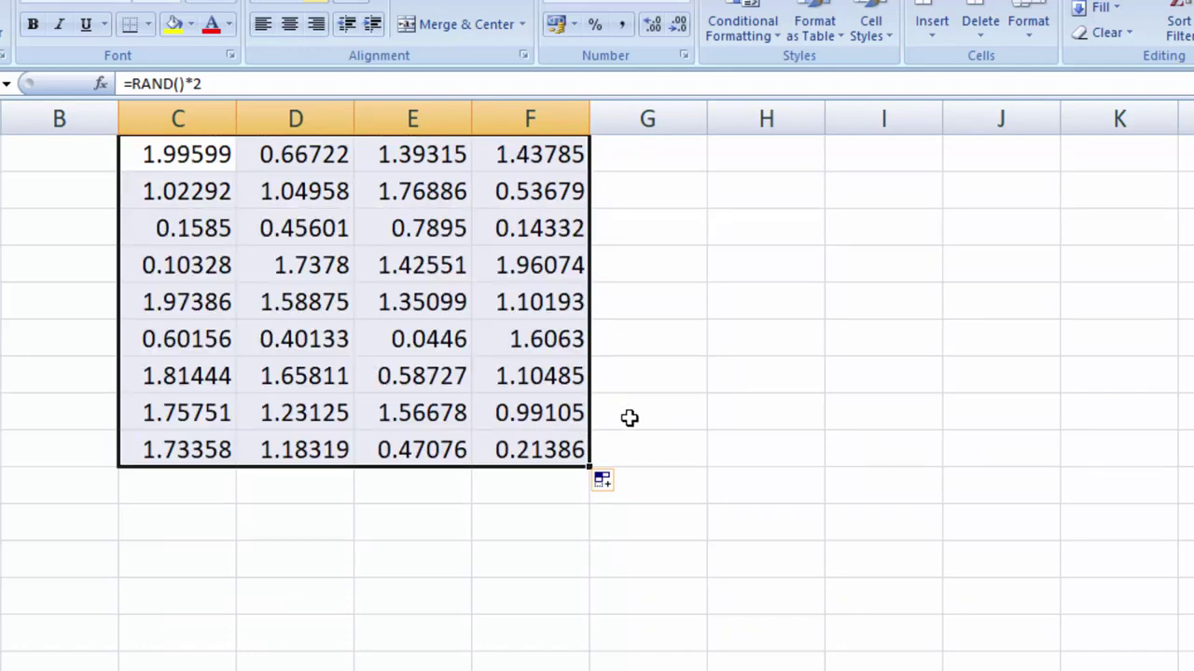
{"action": "left_click_drag", "start_coordinate": [586, 476], "coordinate": [858, 514]}
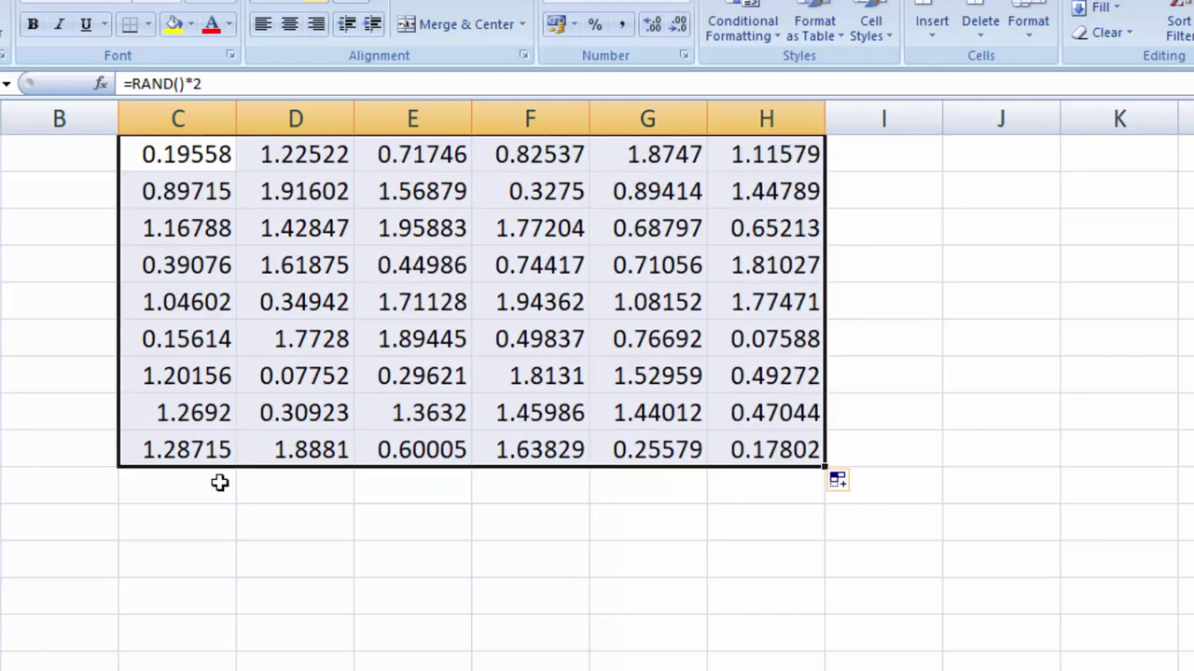
{"action": "key", "text": "Delete"}
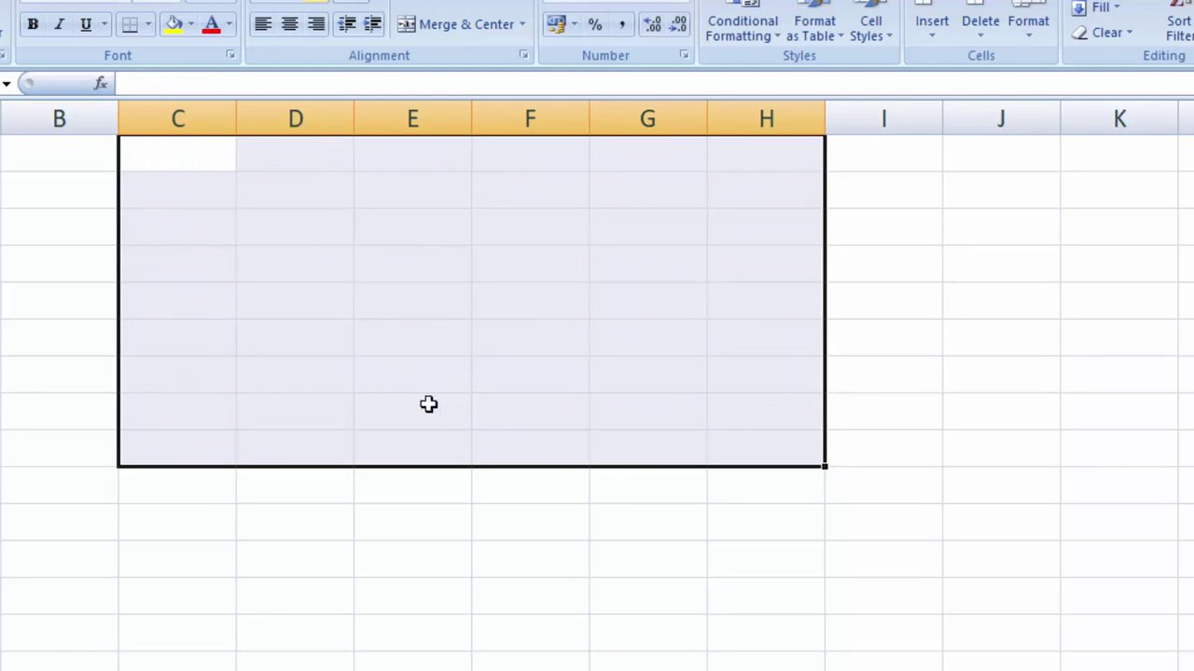
Step: Enter =RANDBETWEEN(2,89) in C1, then recommit it to get a new random number
{"action": "left_click", "coordinate": [190, 163]}
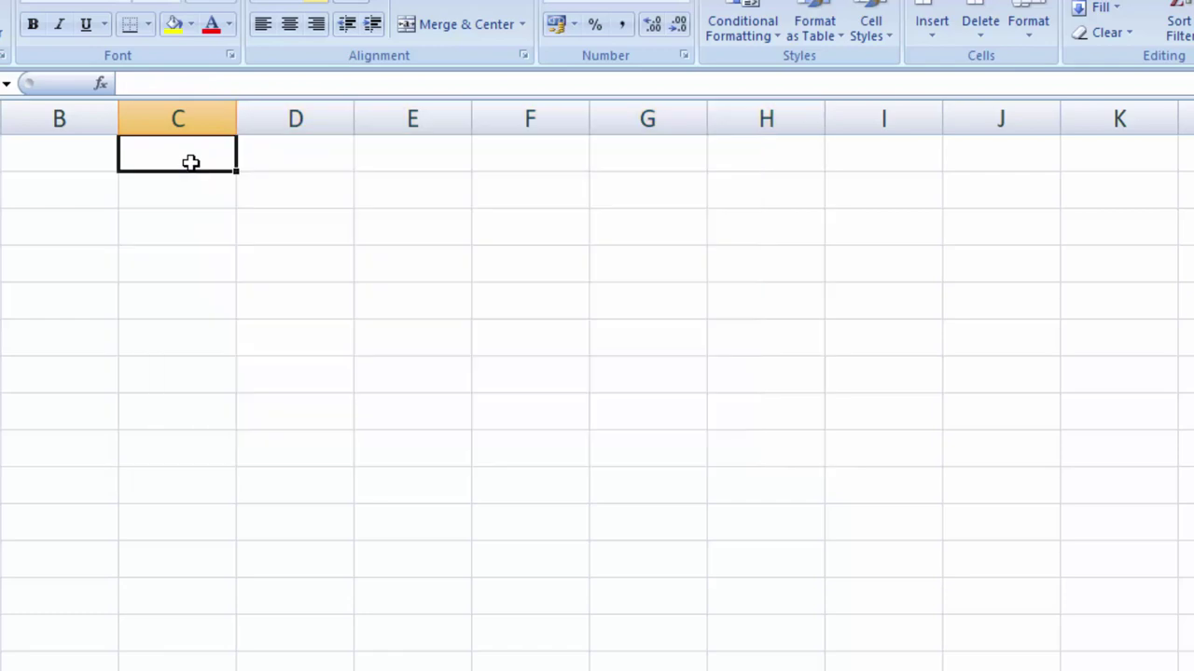
{"action": "type", "text": "=ran"}
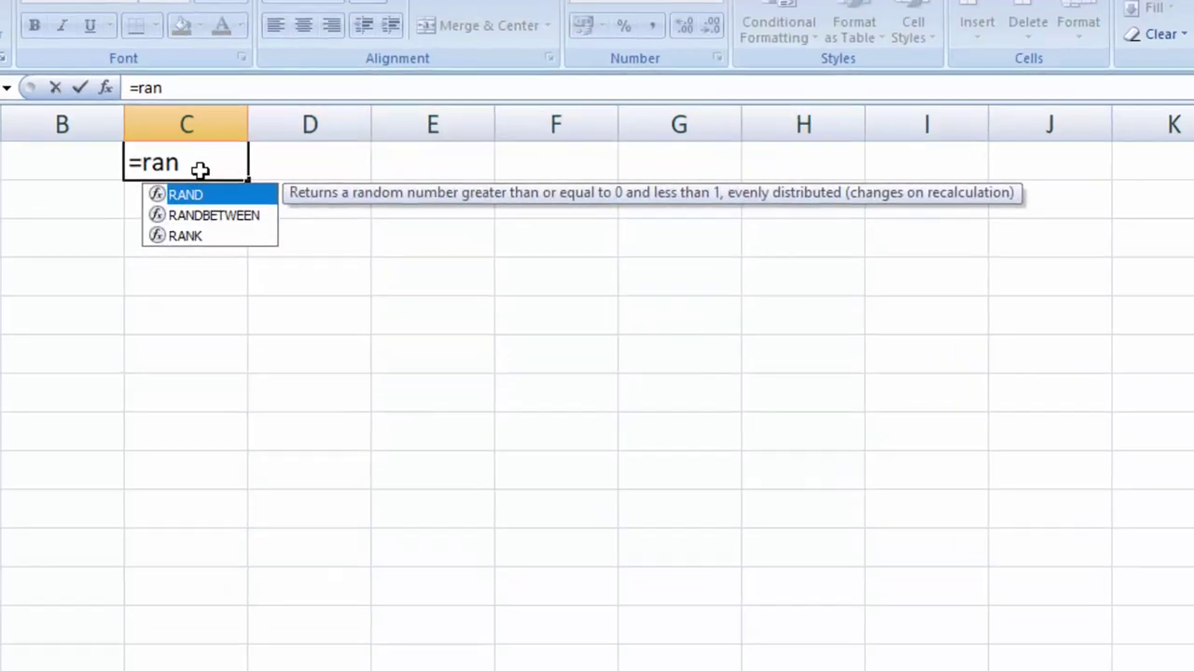
{"action": "key", "text": "Down"}
{"action": "key", "text": "Tab"}
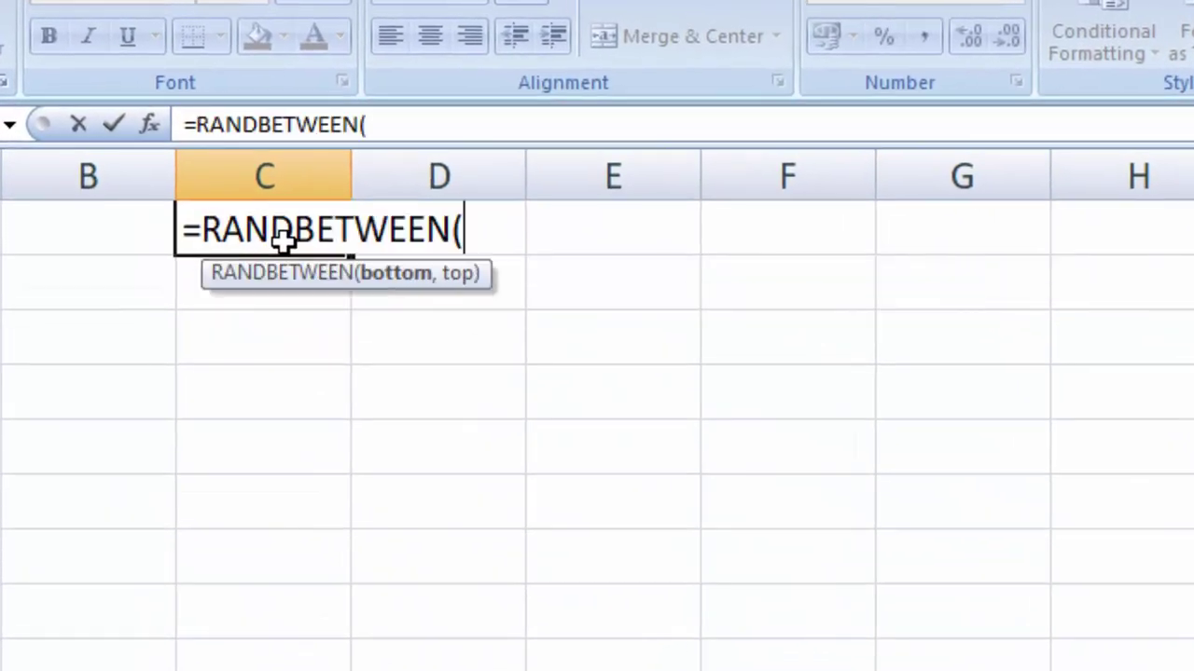
{"action": "type", "text": "2,"}
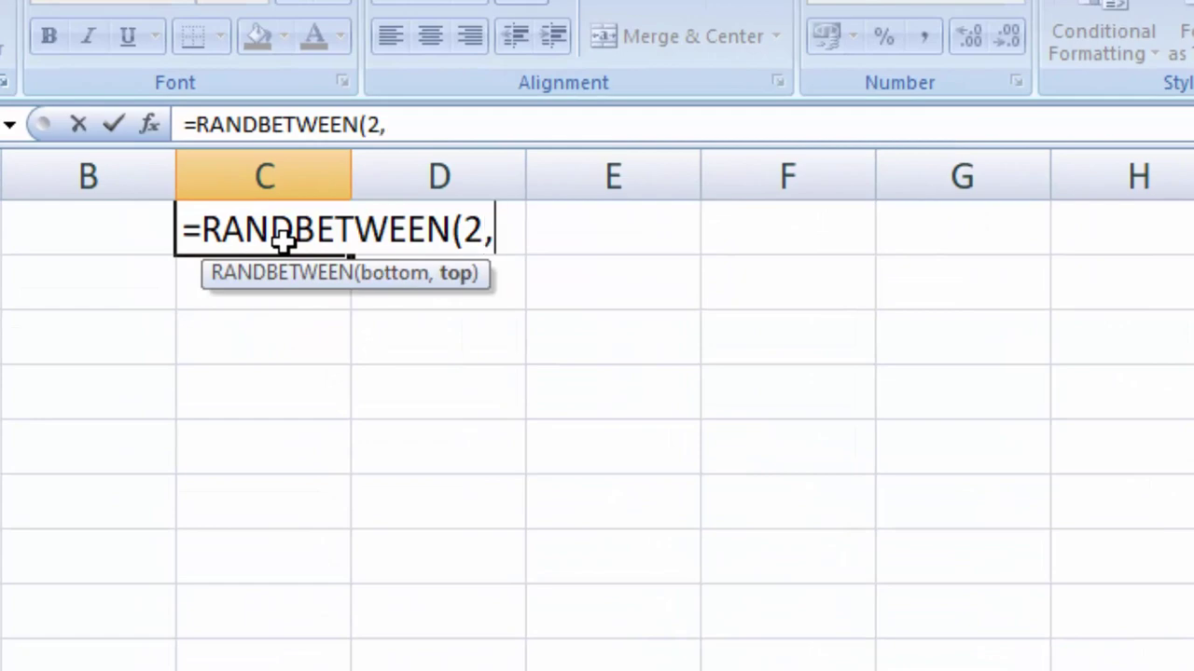
{"action": "type", "text": "89)"}
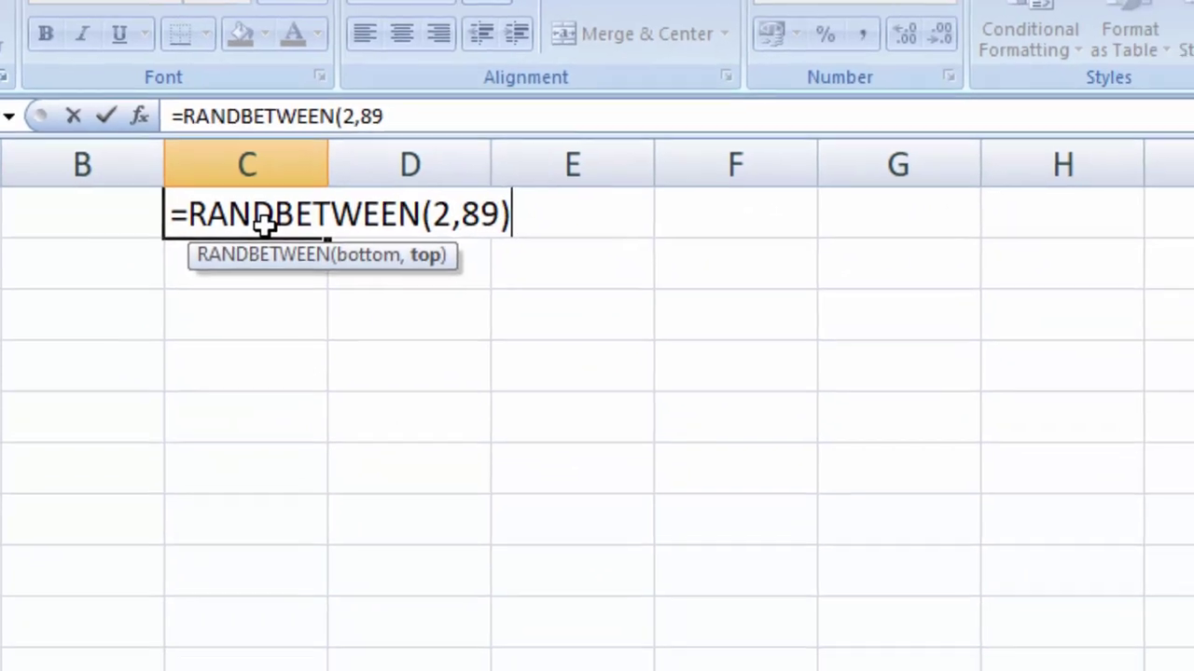
{"action": "key", "text": "Return"}
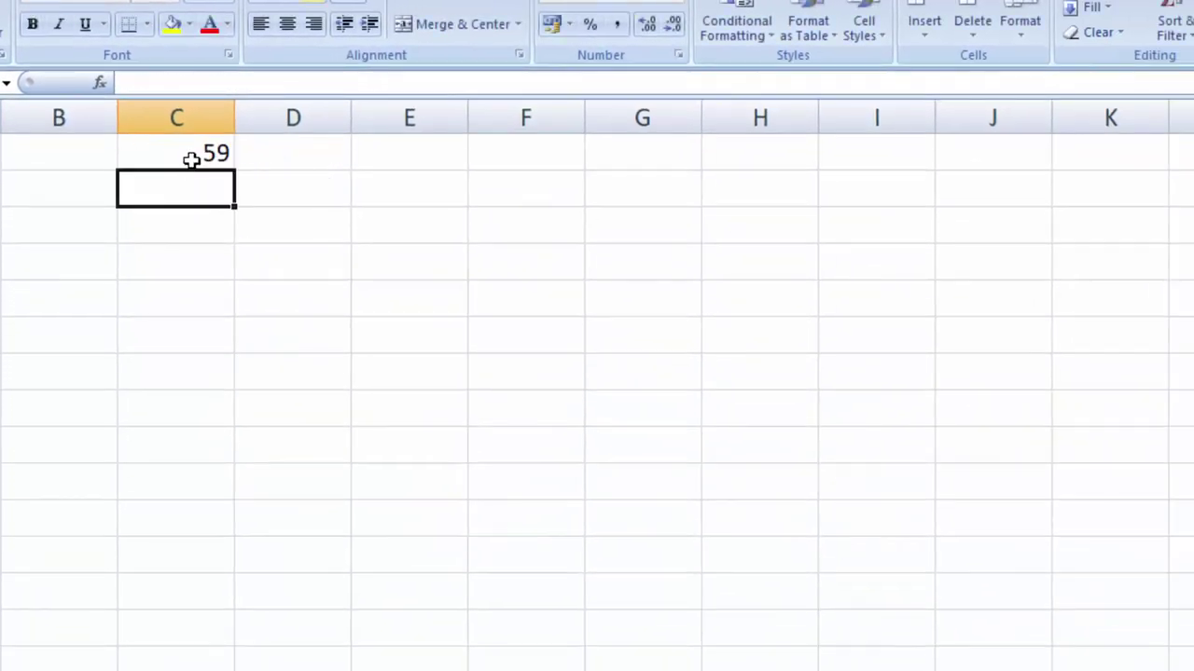
{"action": "left_click", "coordinate": [192, 159]}
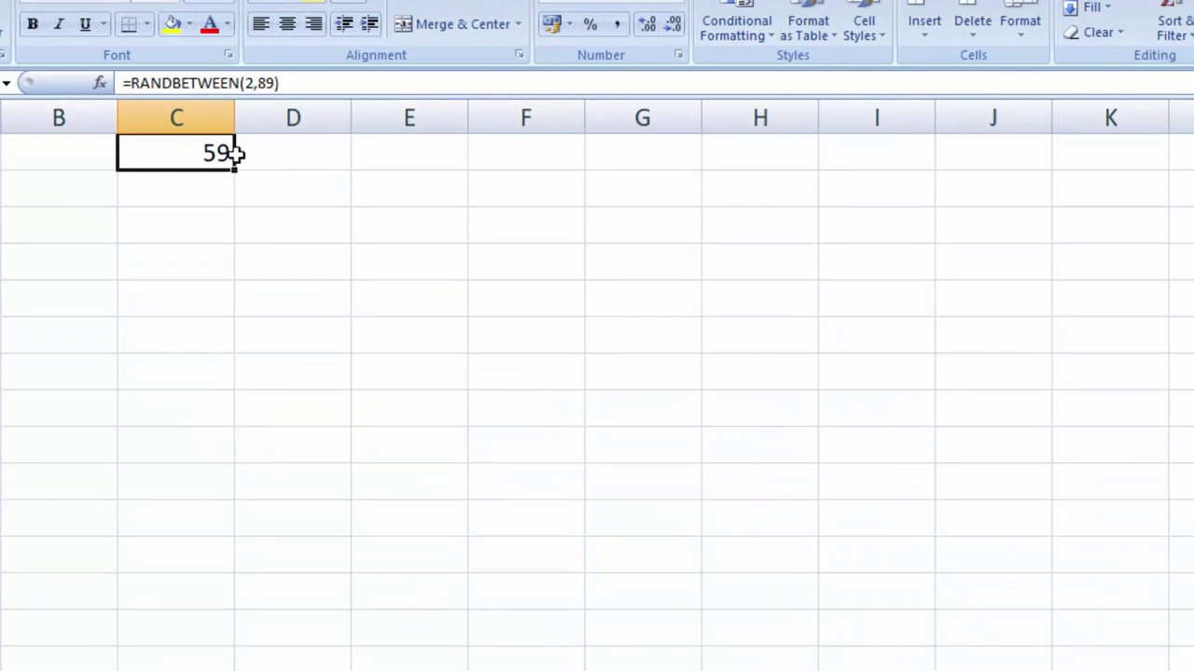
{"action": "double_click", "coordinate": [211, 153]}
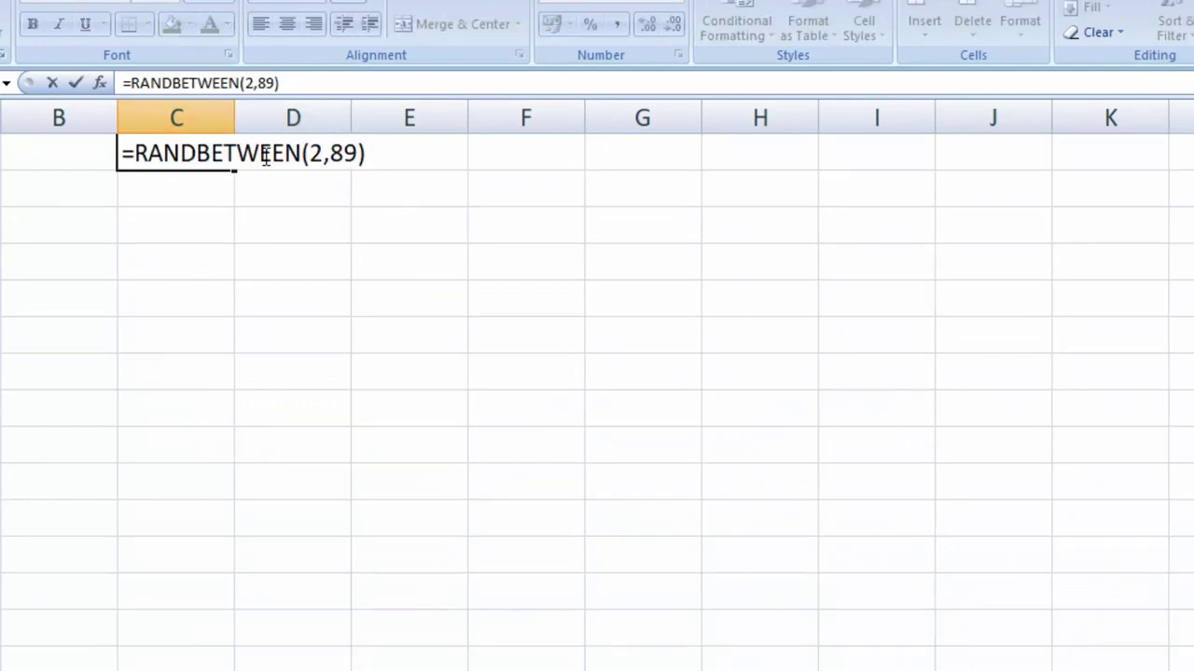
{"action": "key", "text": "Return"}
Step: Copy C1's RANDBETWEEN formula across to H1 and down to row 11
{"action": "left_click", "coordinate": [177, 149]}
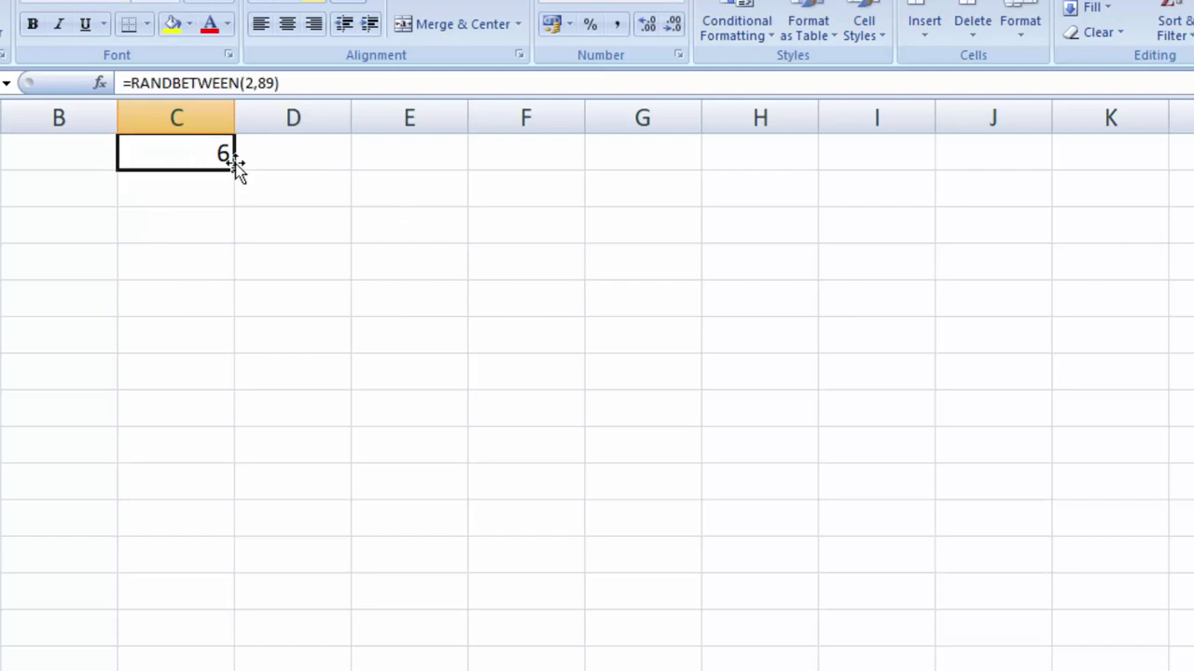
{"action": "mouse_move", "coordinate": [234, 169]}
{"action": "left_mouse_down"}
{"action": "mouse_move", "coordinate": [795, 225]}
{"action": "mouse_move", "coordinate": [851, 218]}
{"action": "left_mouse_up"}
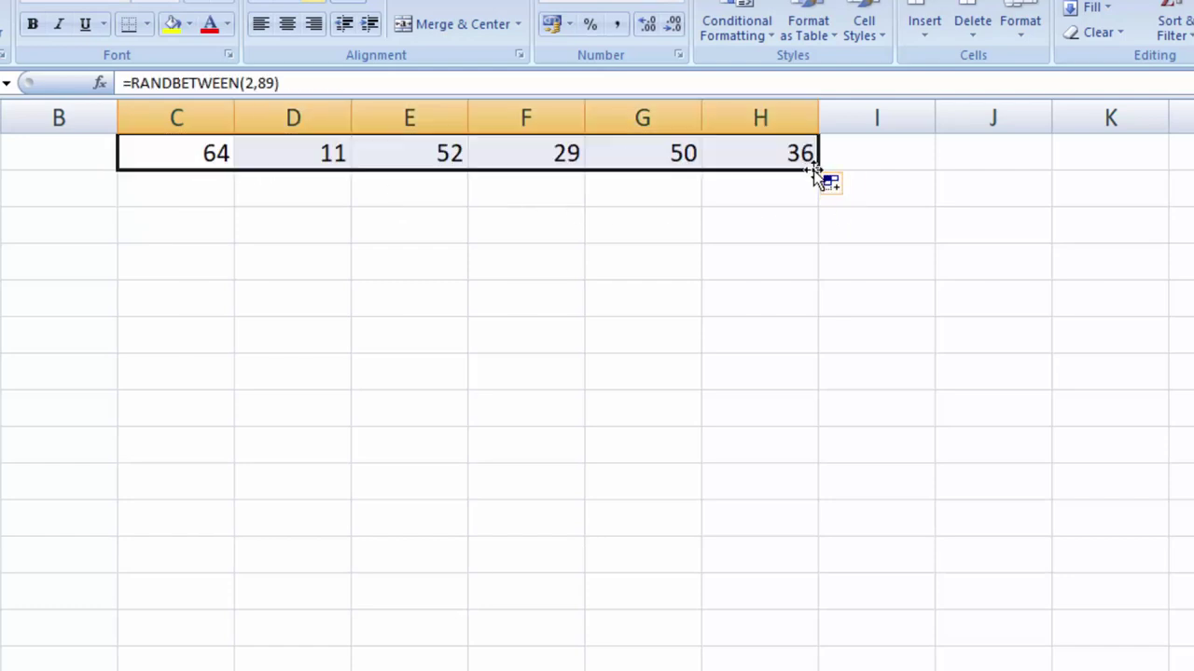
{"action": "left_click_drag", "start_coordinate": [817, 171], "coordinate": [832, 550]}
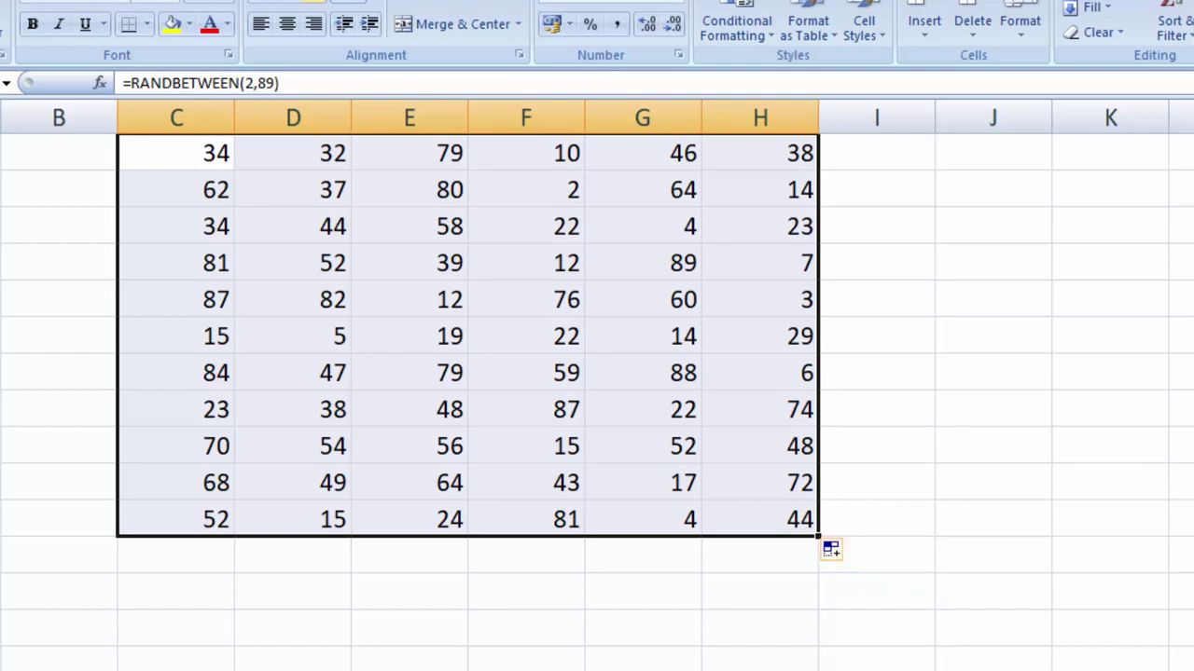
Step: In the LibreOffice Calc product sheet, enter =rand()2 in A3 under Name of Product
{"action": "mouse_move", "coordinate": [889, 668]}
{"action": "left_click", "coordinate": [889, 625]}
{"action": "left_click", "coordinate": [532, 258]}
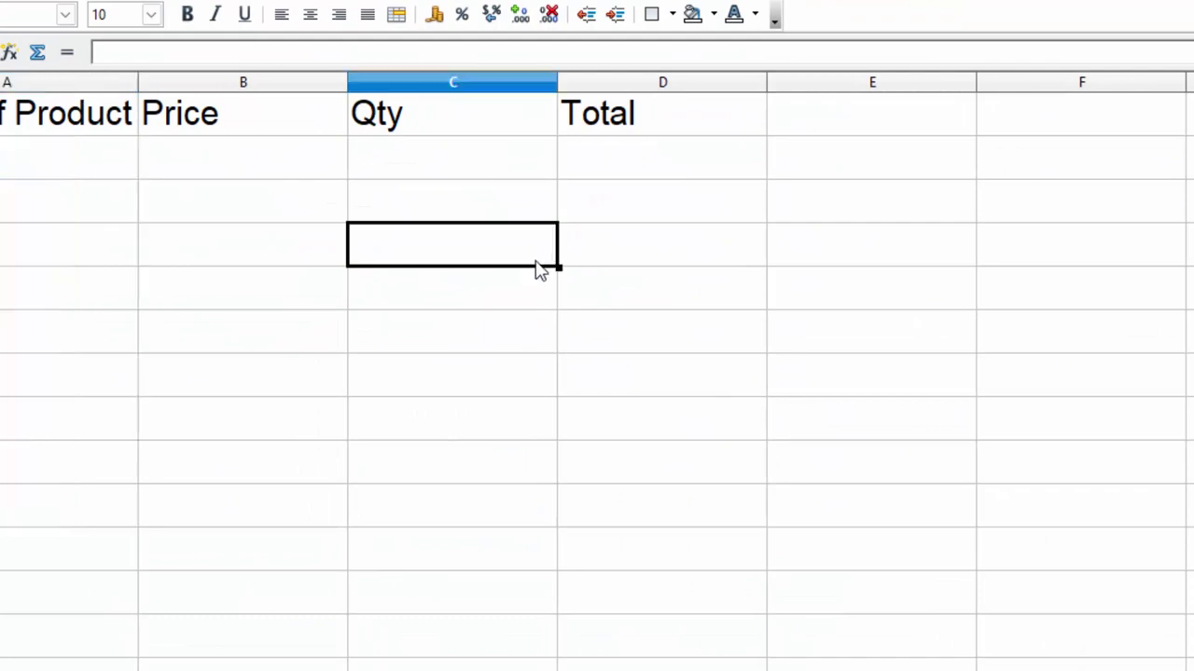
{"action": "left_click", "coordinate": [47, 205]}
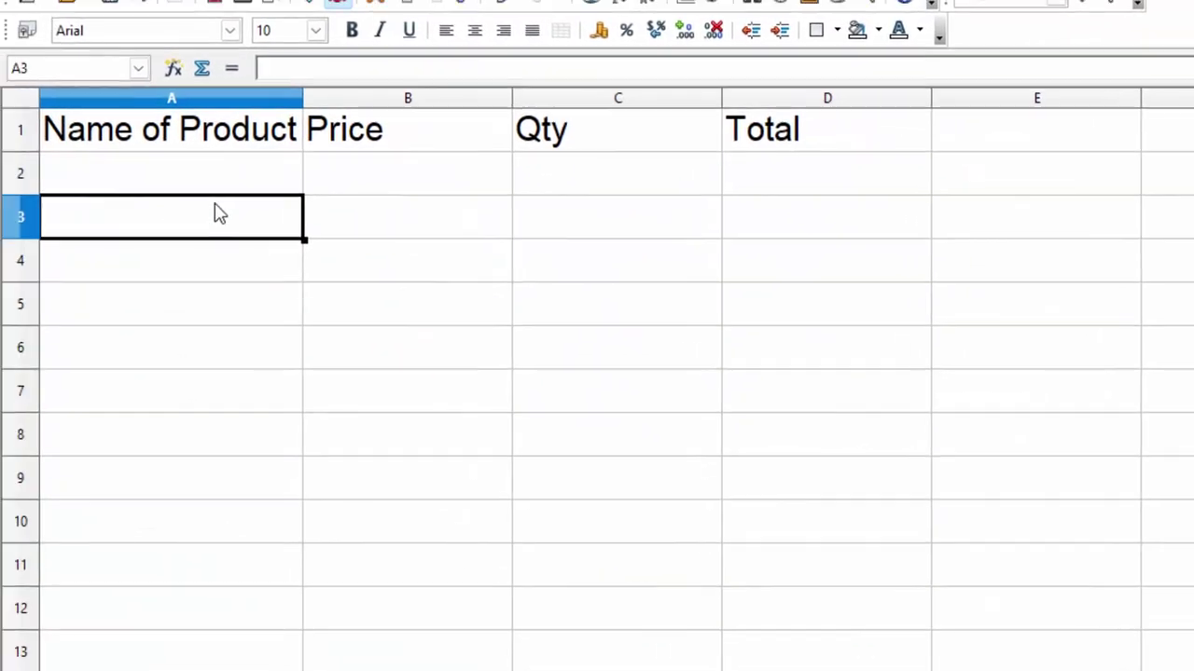
{"action": "type", "text": "=r"}
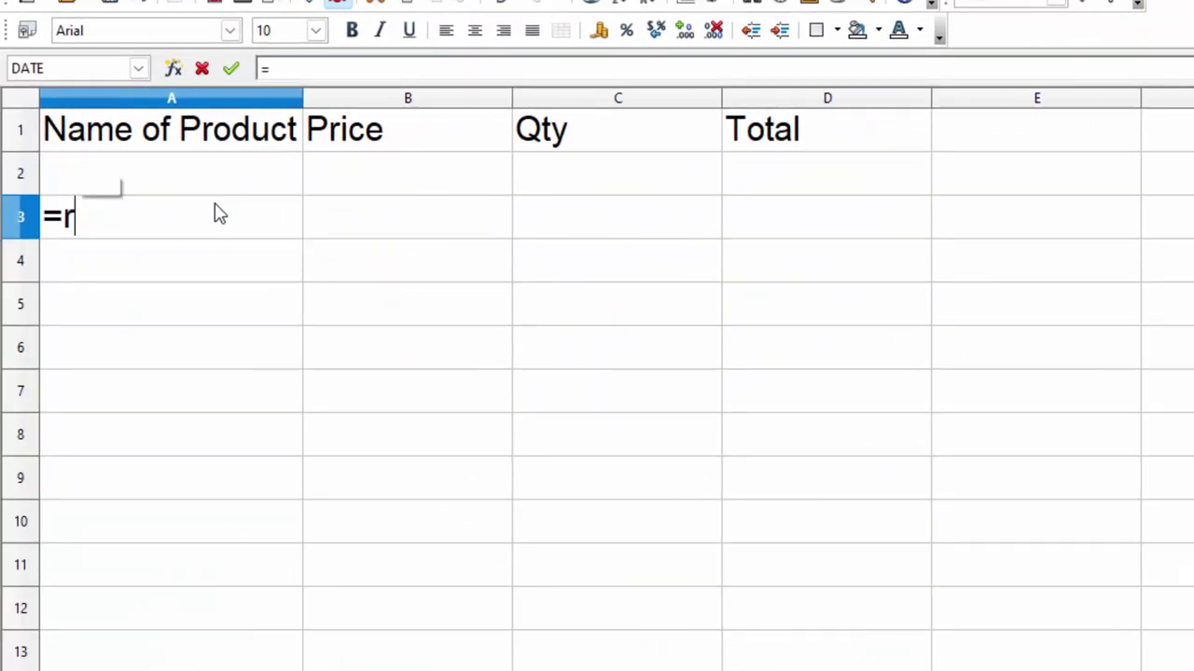
{"action": "type", "text": "and"}
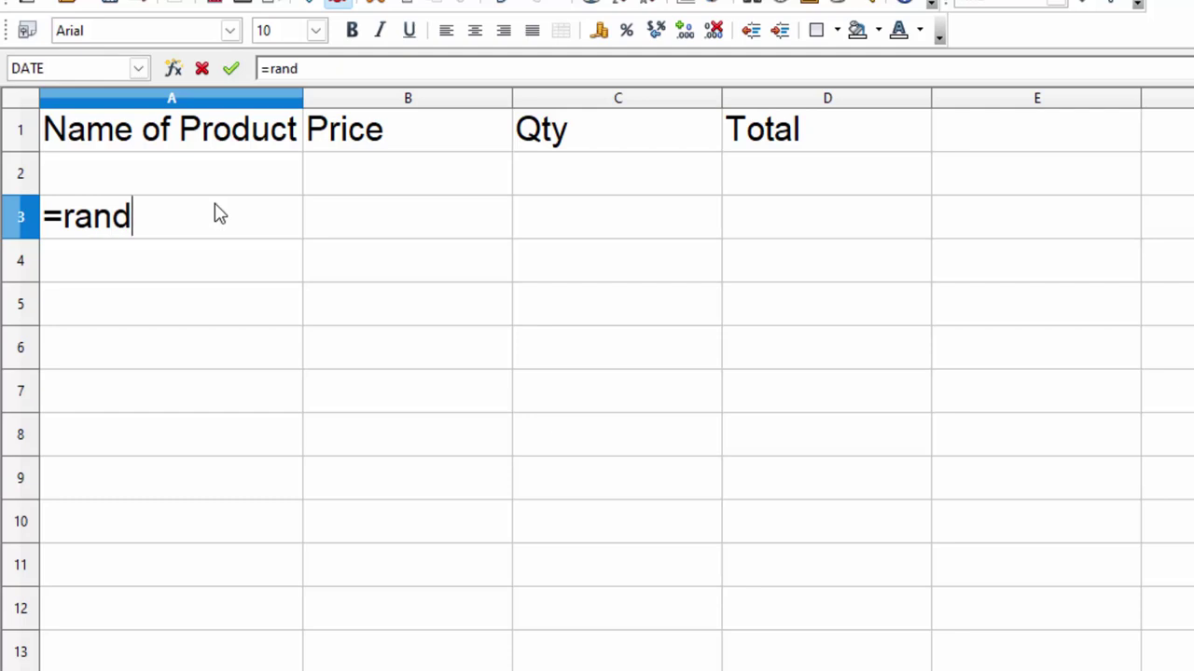
{"action": "type", "text": "()"}
{"action": "type", "text": "2"}
{"action": "key", "text": "Return"}
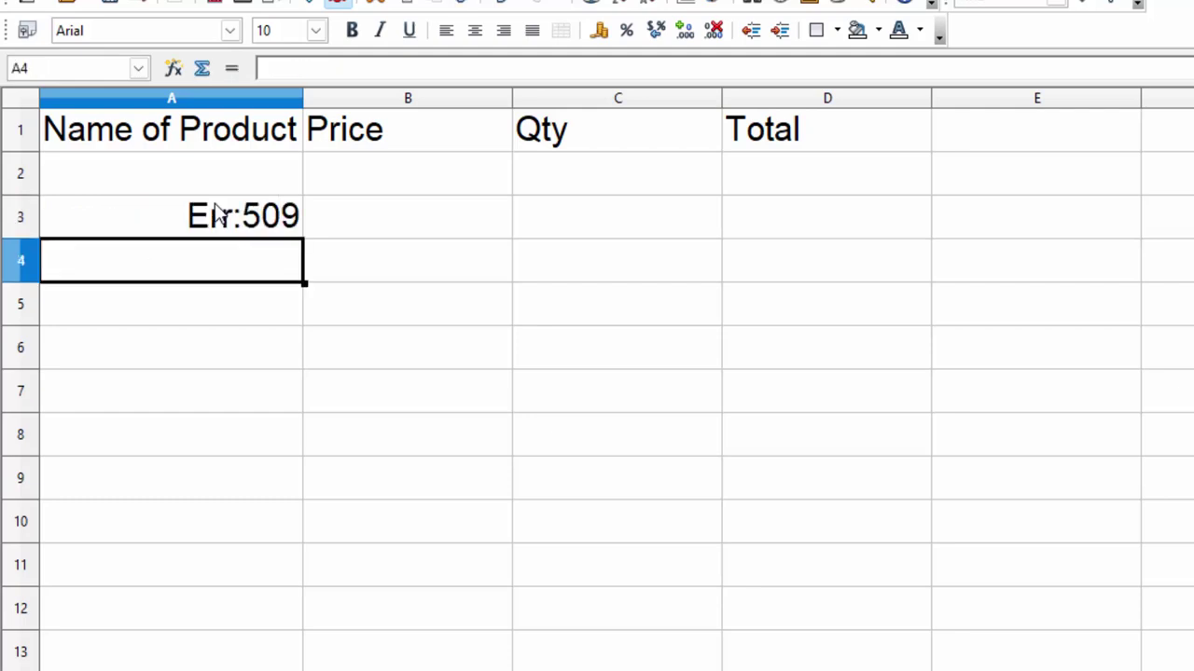
Step: Remove the stray 2 so A3 reads =RAND(), fill it across to D3, then clear A3:D3
{"action": "left_click", "coordinate": [244, 220]}
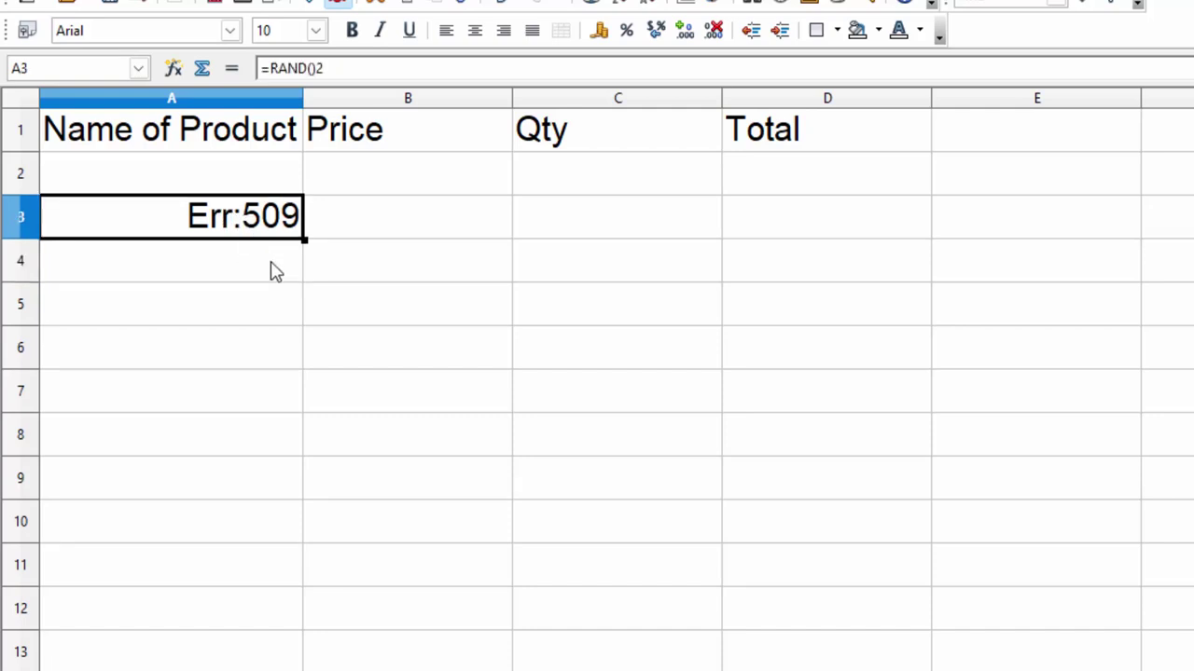
{"action": "key", "text": "F2"}
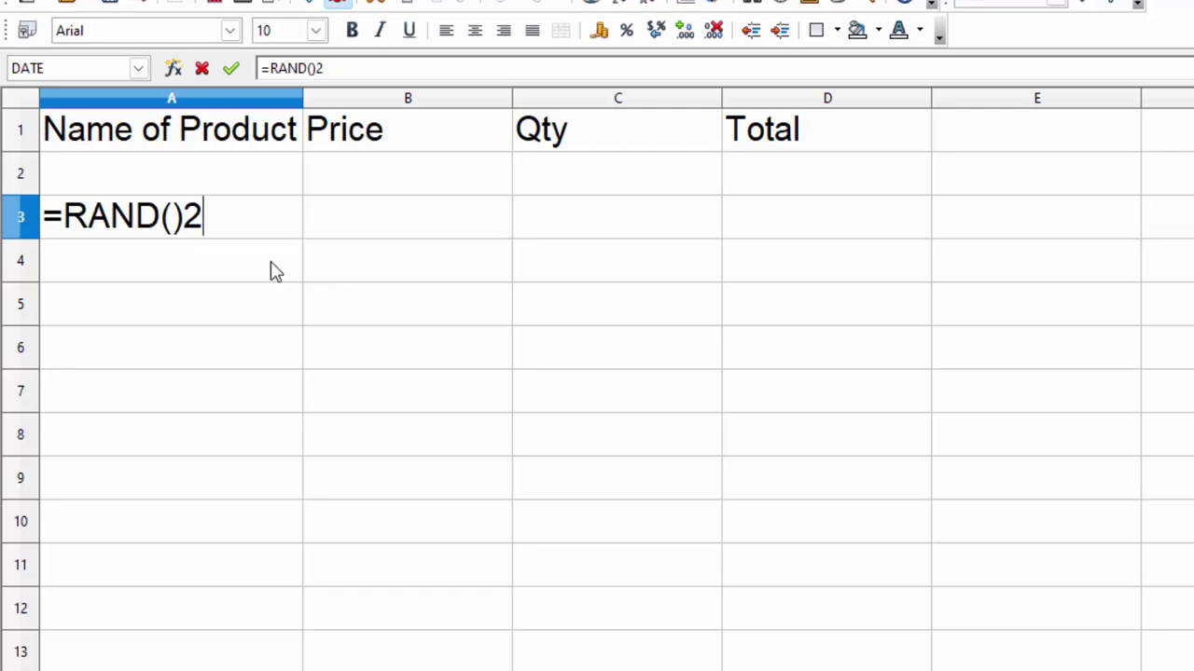
{"action": "key", "text": "BackSpace"}
{"action": "key", "text": "Return"}
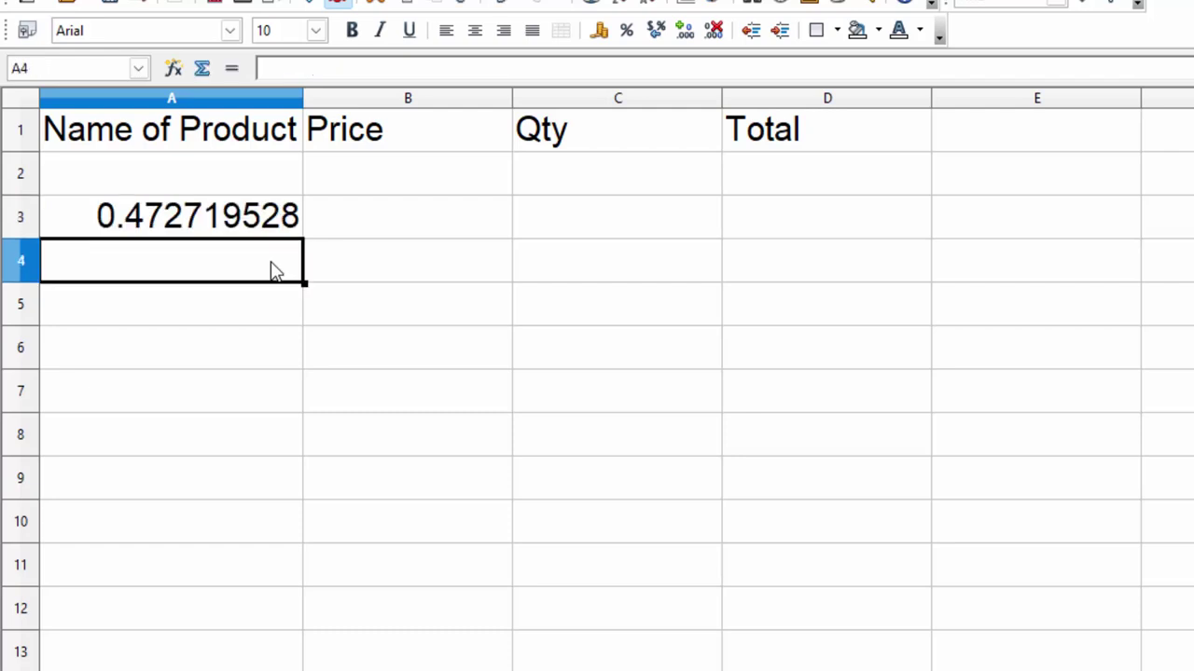
{"action": "left_click", "coordinate": [247, 217]}
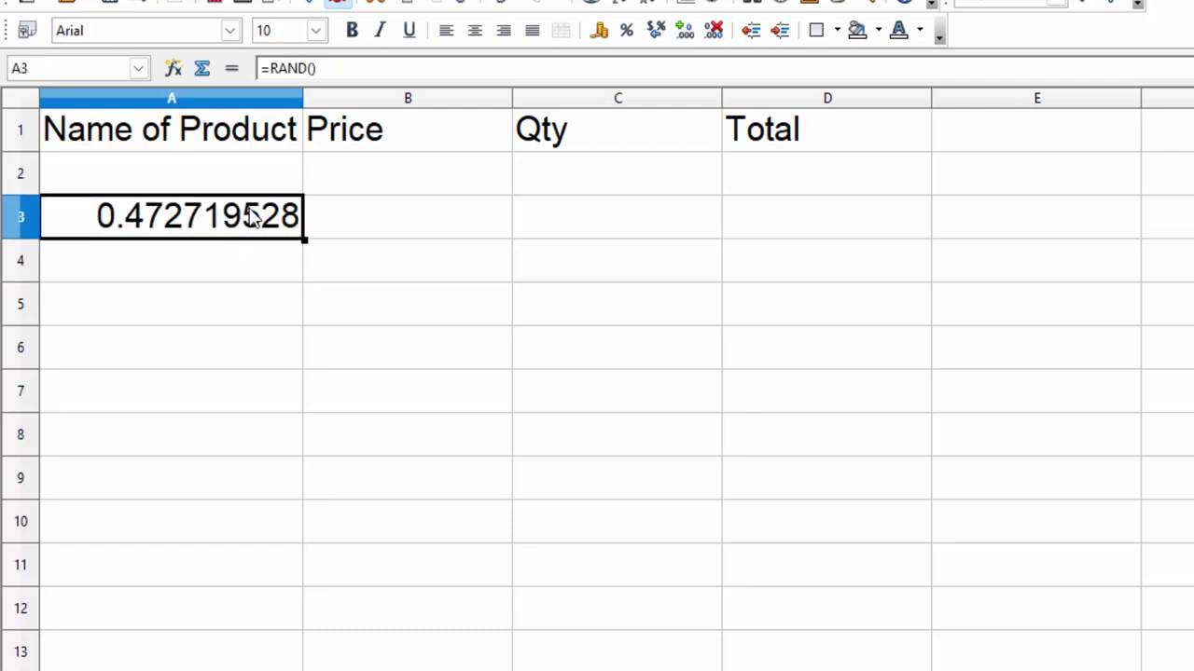
{"action": "left_click_drag", "start_coordinate": [305, 240], "coordinate": [889, 270]}
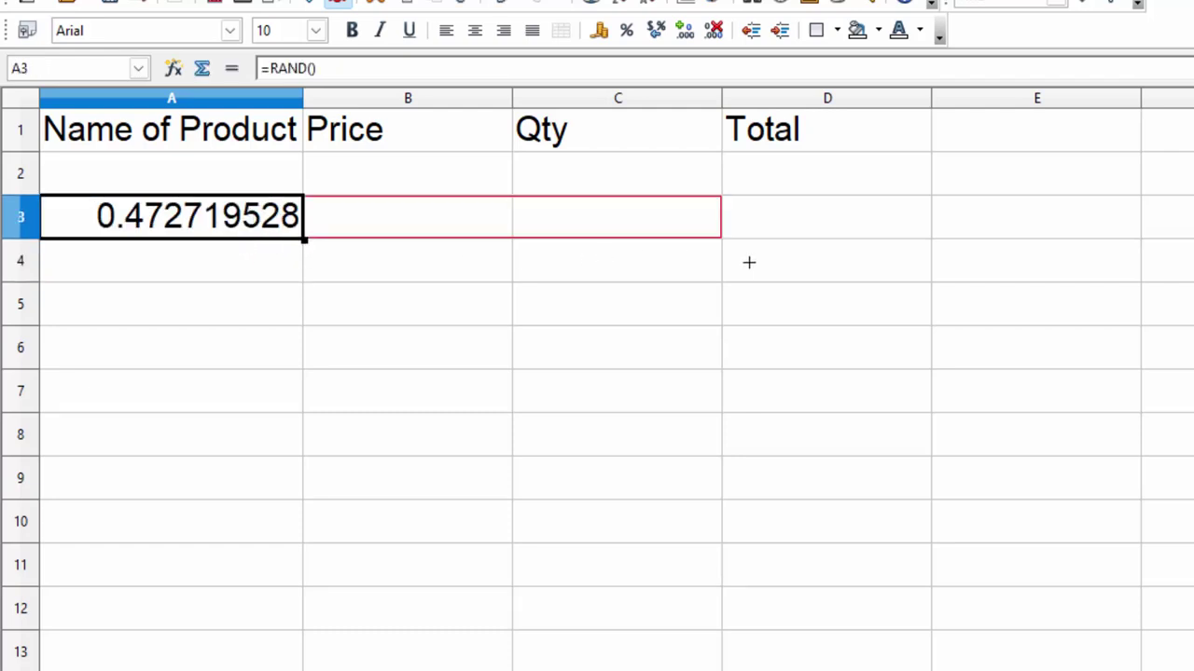
{"action": "key", "text": "BackSpace"}
Step: Confirm deleting A3:D3's contents, then enter =randbetween(3,90 in A3, which shows Err:504
{"action": "left_click", "coordinate": [881, 240]}
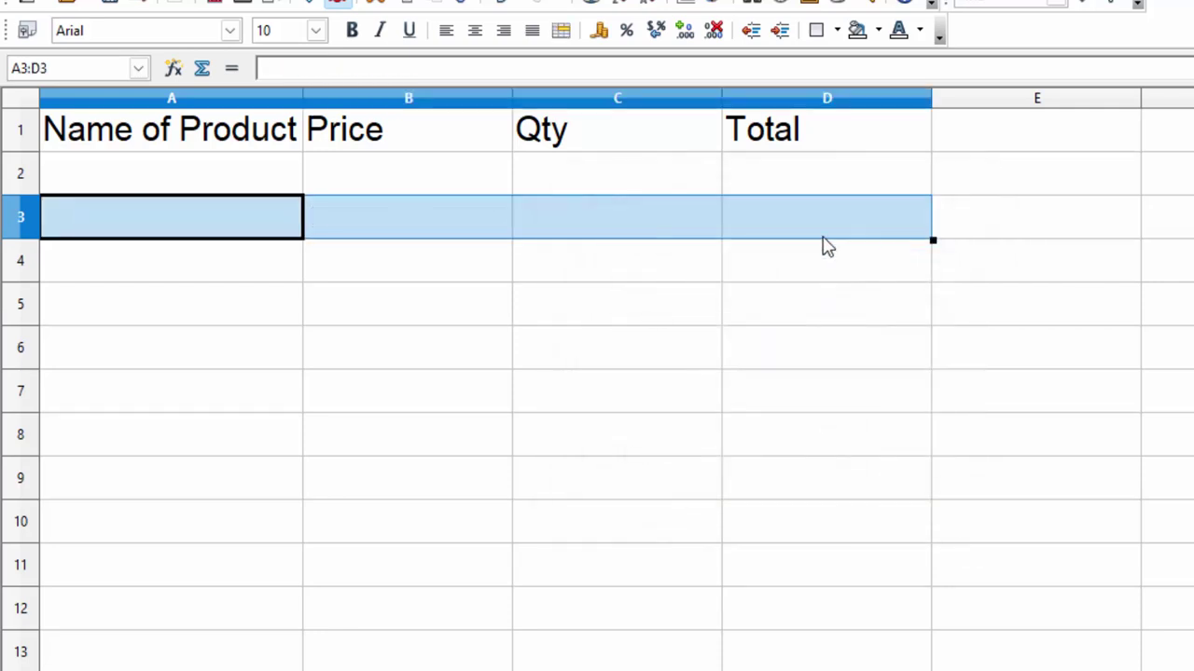
{"action": "left_click", "coordinate": [240, 212]}
{"action": "type", "text": "=r"}
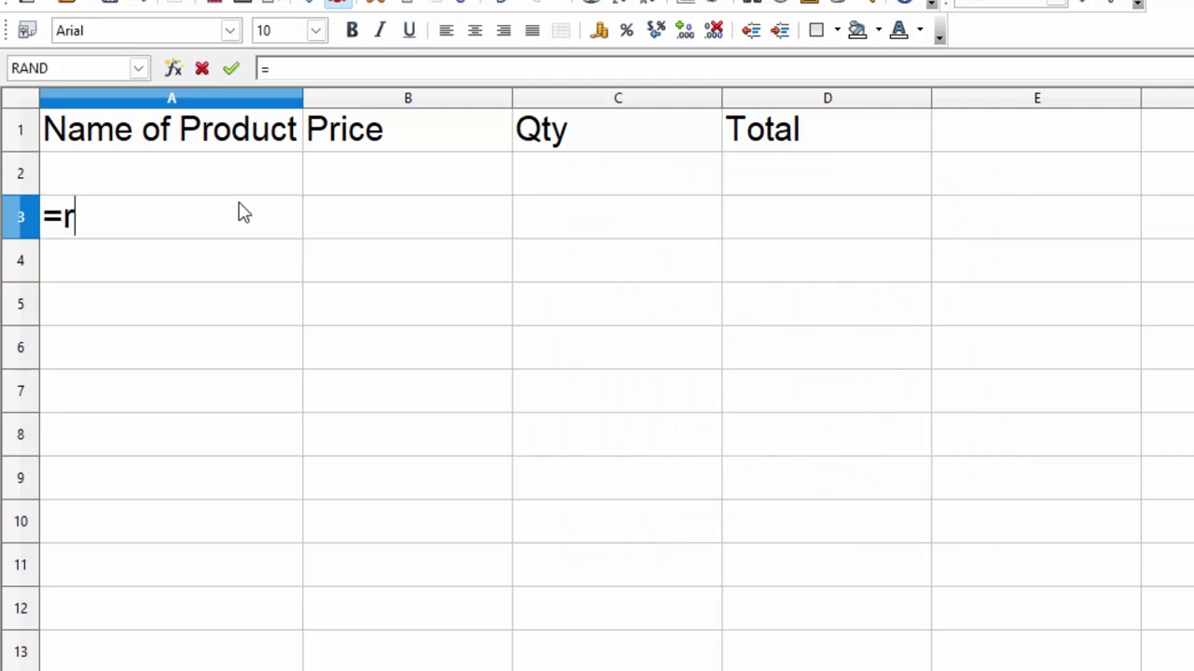
{"action": "type", "text": "and"}
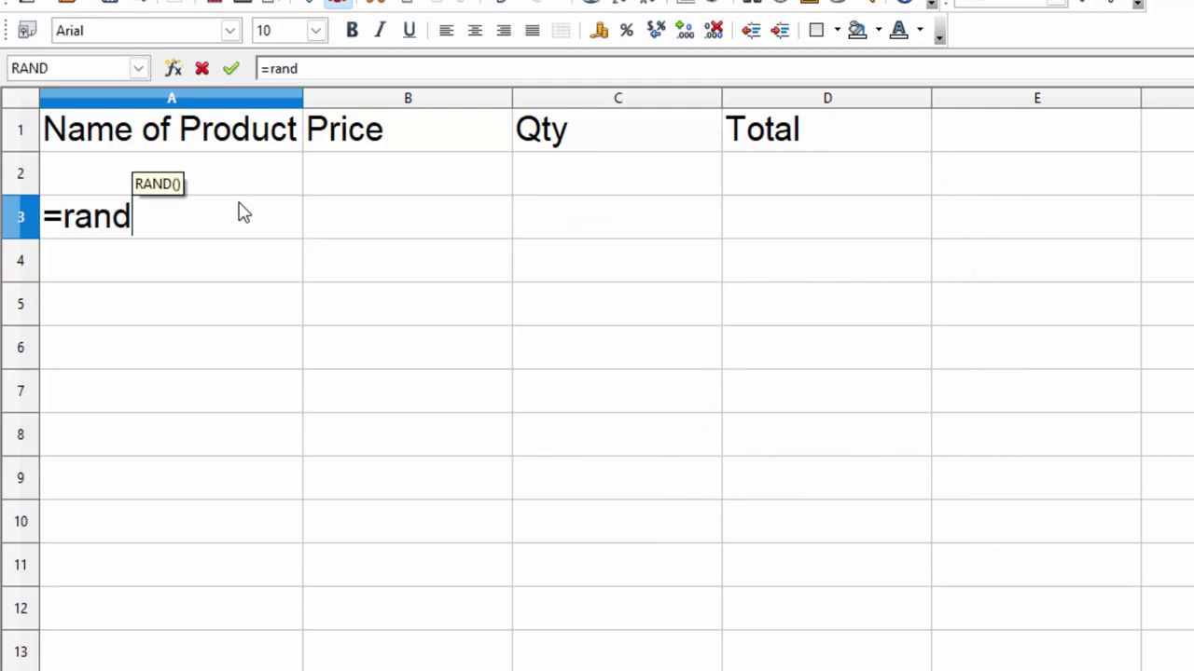
{"action": "type", "text": "be"}
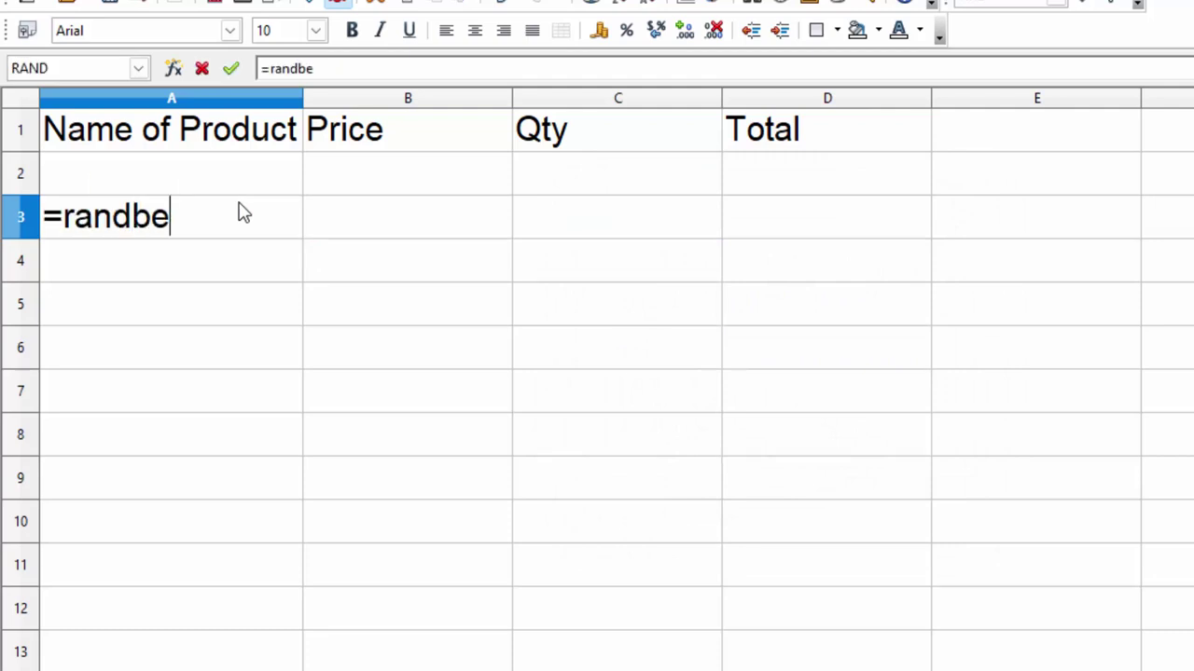
{"action": "type", "text": "tw"}
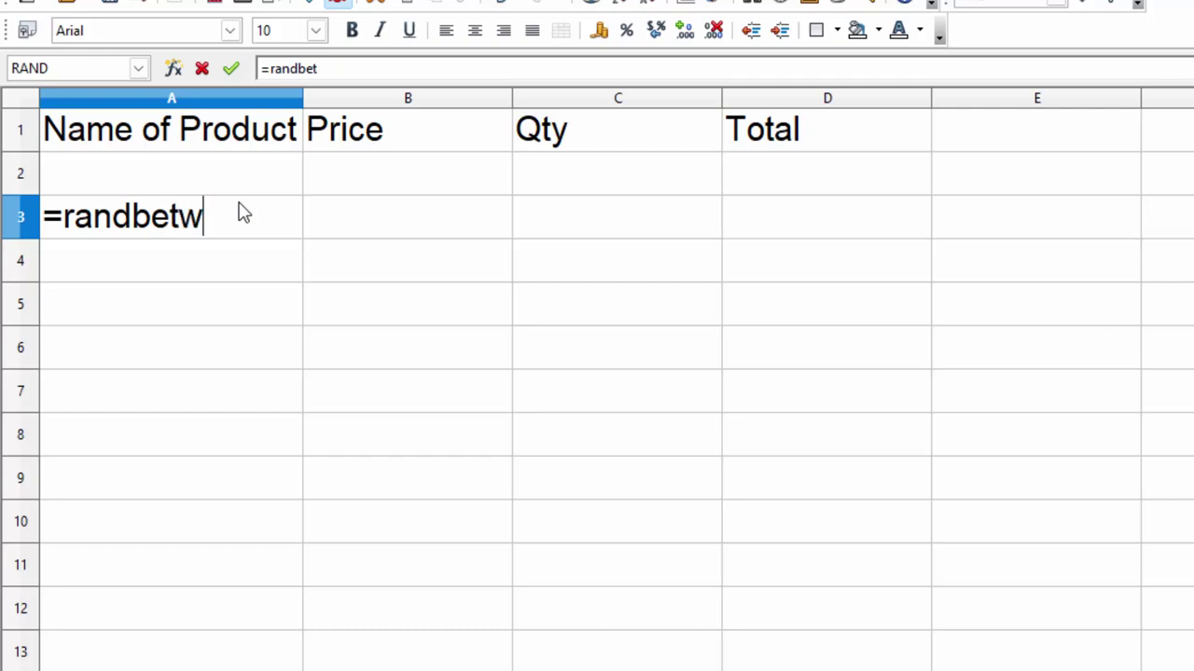
{"action": "type", "text": "een("}
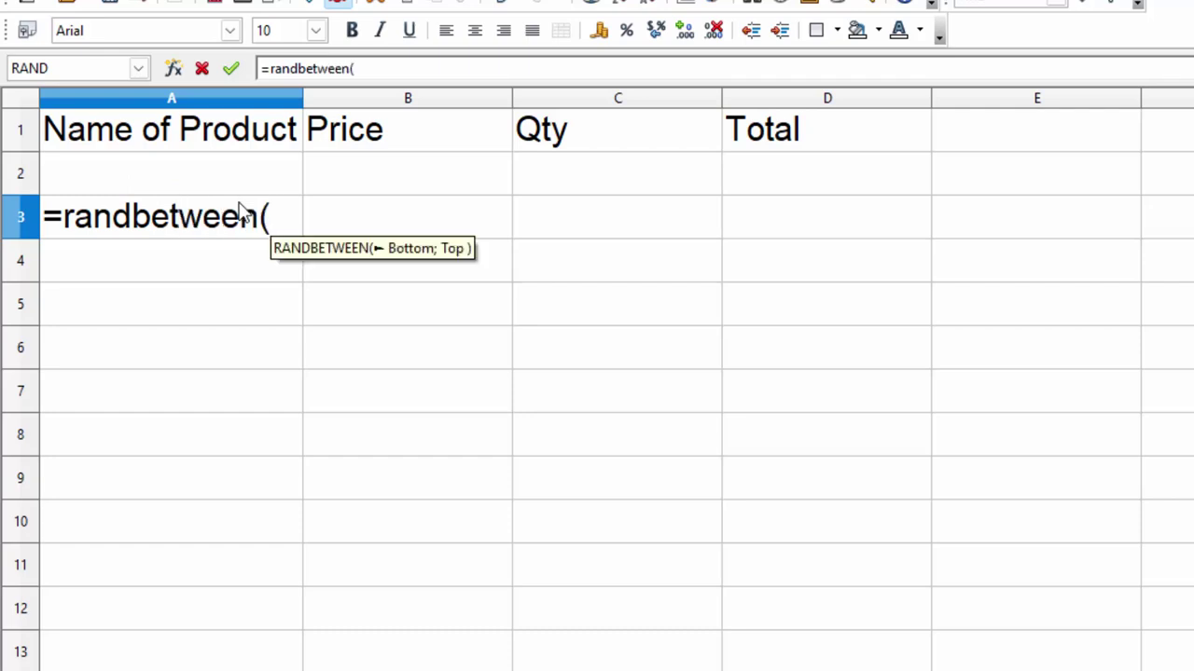
{"action": "type", "text": "3,"}
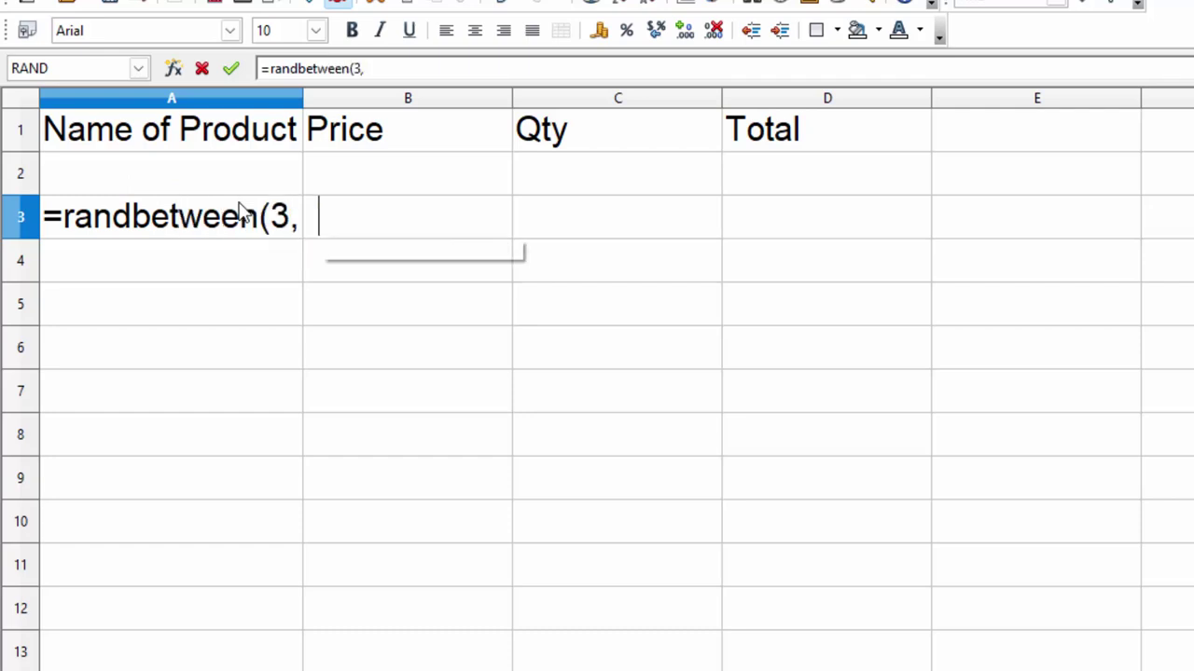
{"action": "type", "text": "90"}
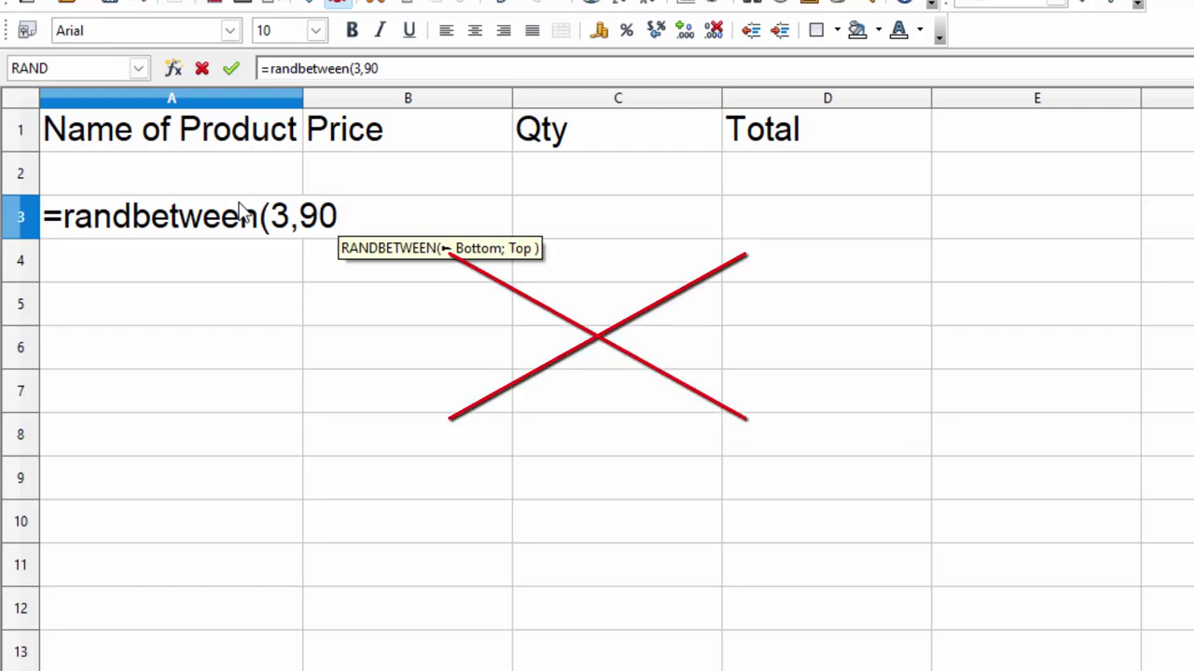
{"action": "key", "text": "Return"}
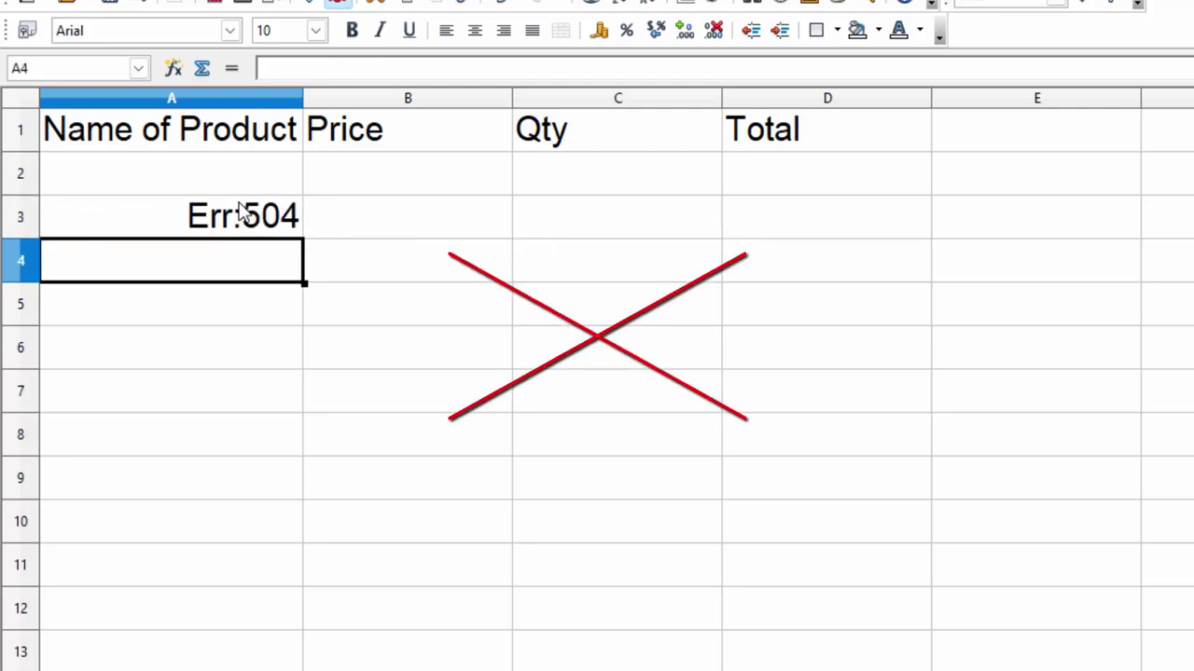
Step: Copy A3's failing RANDBETWEEN formula across to column E and down to row 10
{"action": "left_click", "coordinate": [269, 228]}
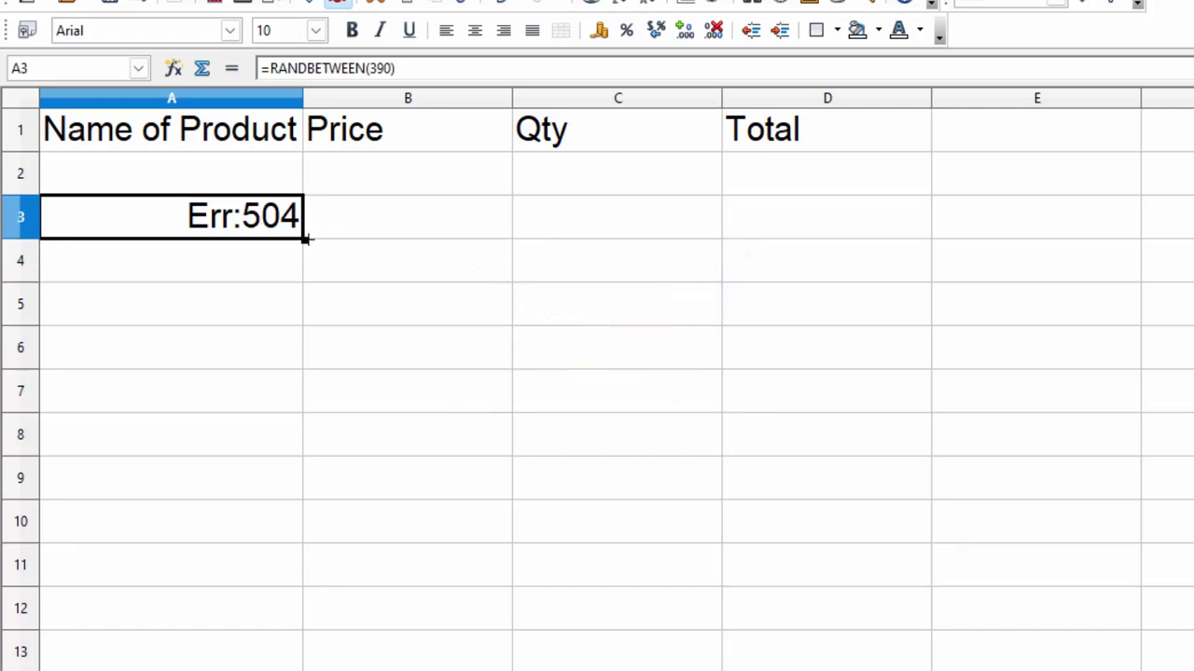
{"action": "left_click_drag", "start_coordinate": [305, 239], "coordinate": [994, 309]}
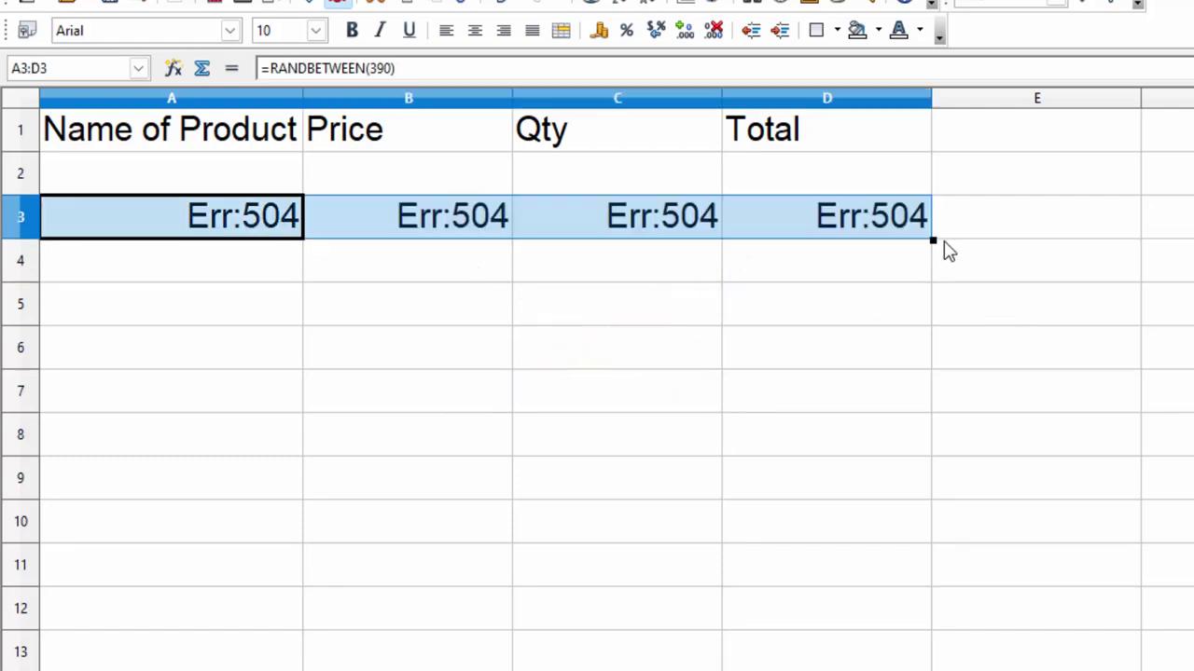
{"action": "left_click", "coordinate": [938, 247]}
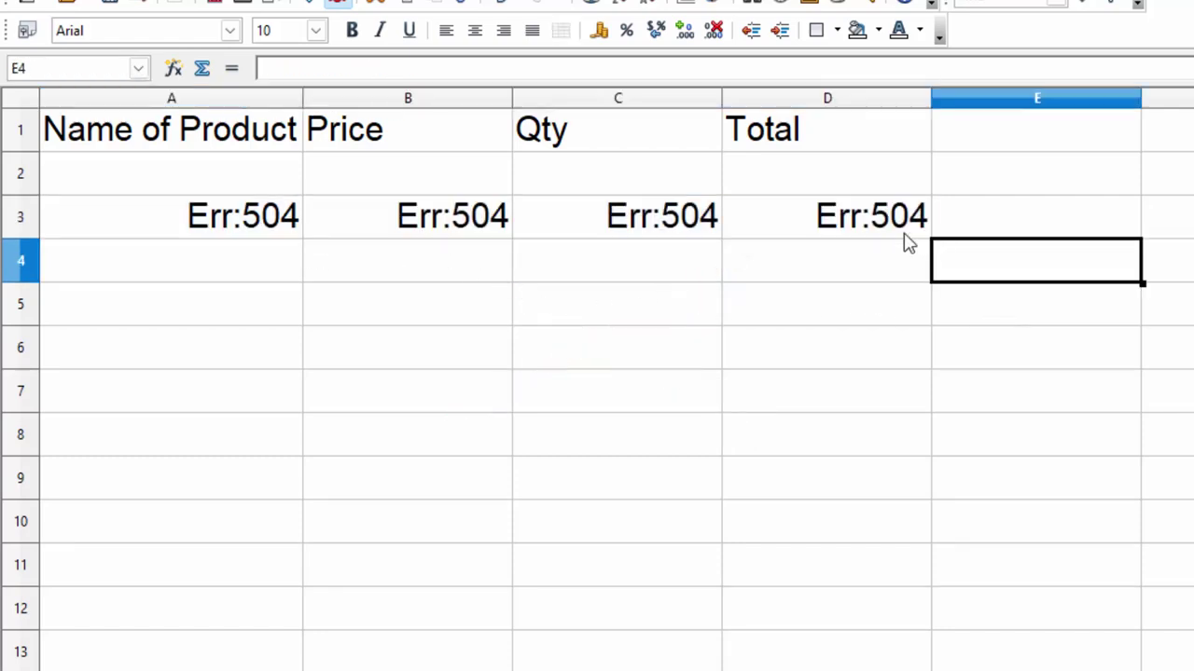
{"action": "left_click_drag", "start_coordinate": [901, 235], "coordinate": [226, 240]}
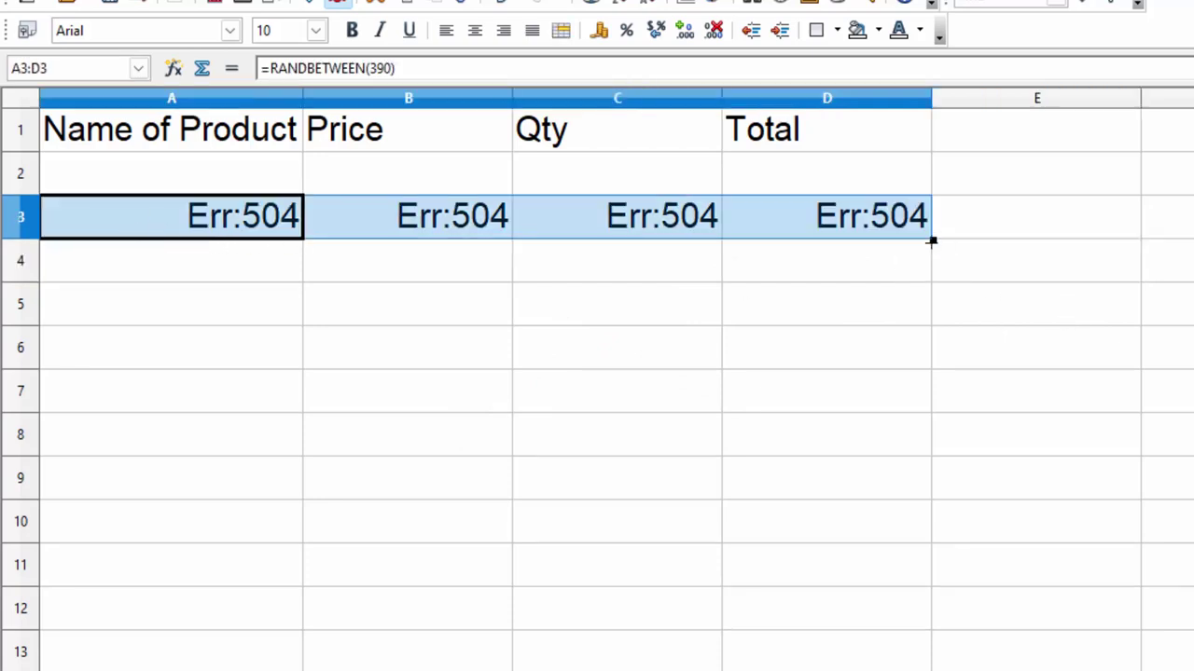
{"action": "mouse_move", "coordinate": [932, 241]}
{"action": "left_mouse_down"}
{"action": "mouse_move", "coordinate": [1161, 257]}
{"action": "mouse_move", "coordinate": [1161, 536]}
{"action": "left_mouse_up"}
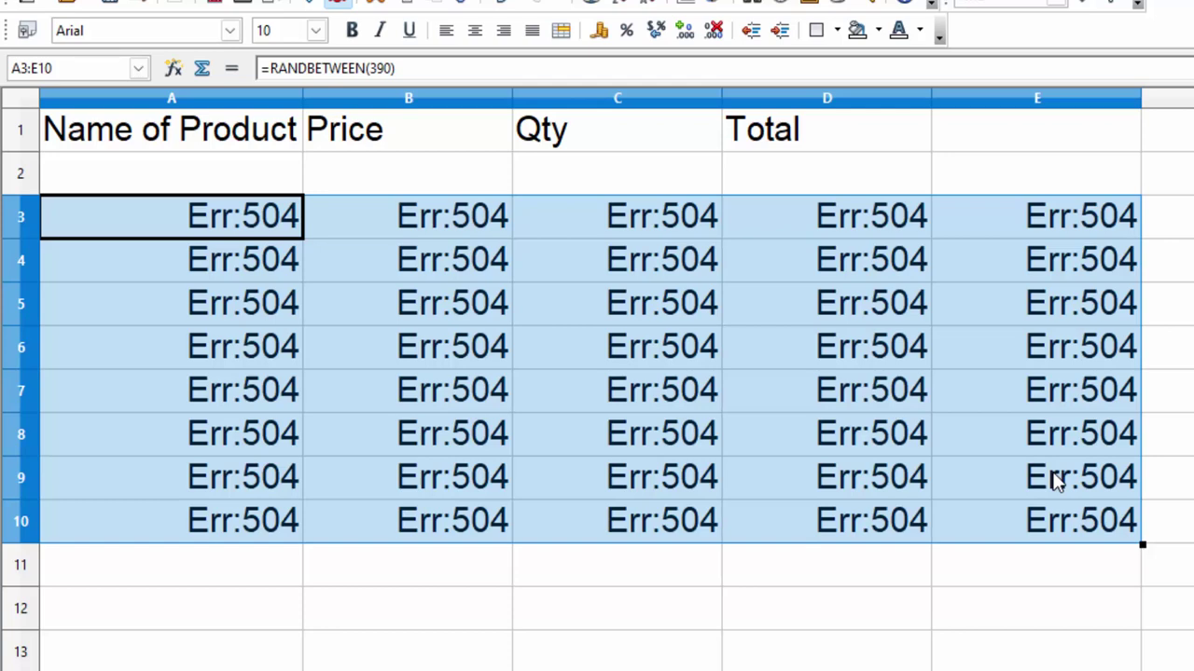
{"action": "key", "text": "F2"}
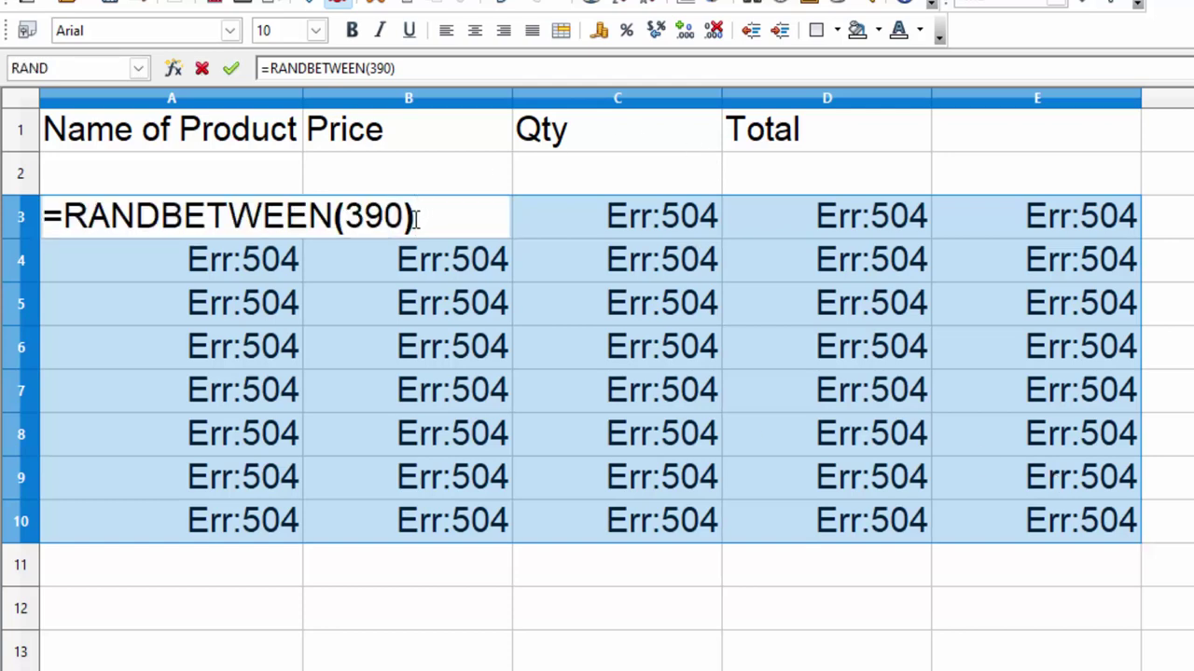
Step: Try inserting a comma between 3 and 90 in A3's RANDBETWEEN formula
{"action": "left_click", "coordinate": [370, 216]}
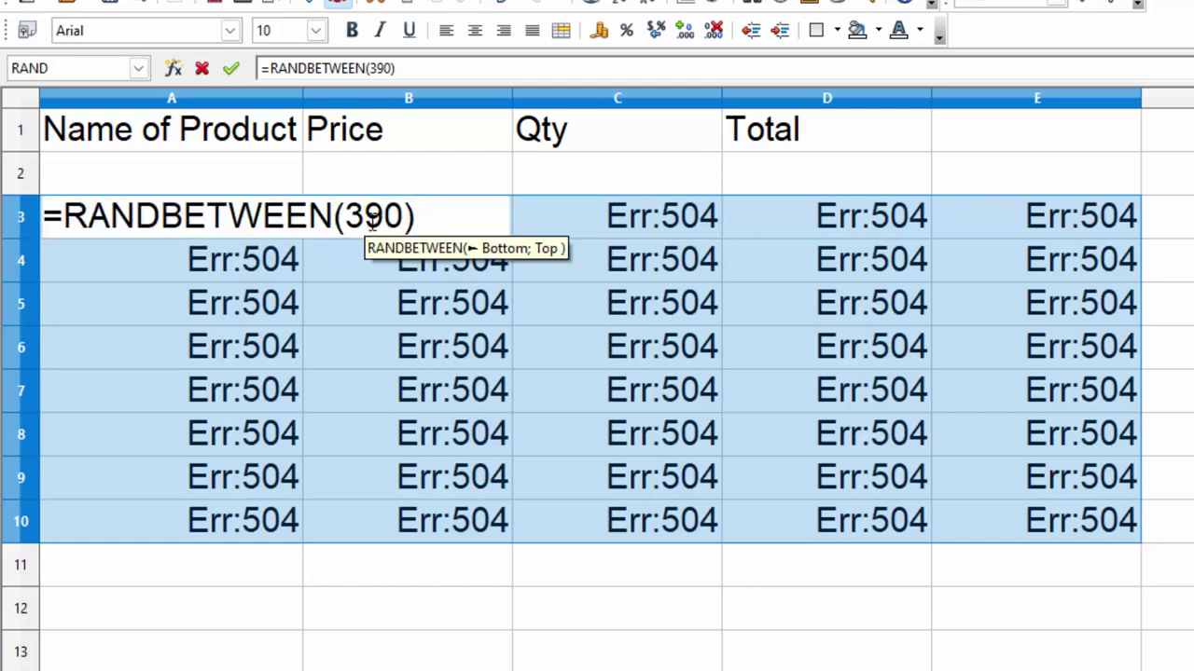
{"action": "type", "text": ","}
{"action": "key", "text": "Return"}
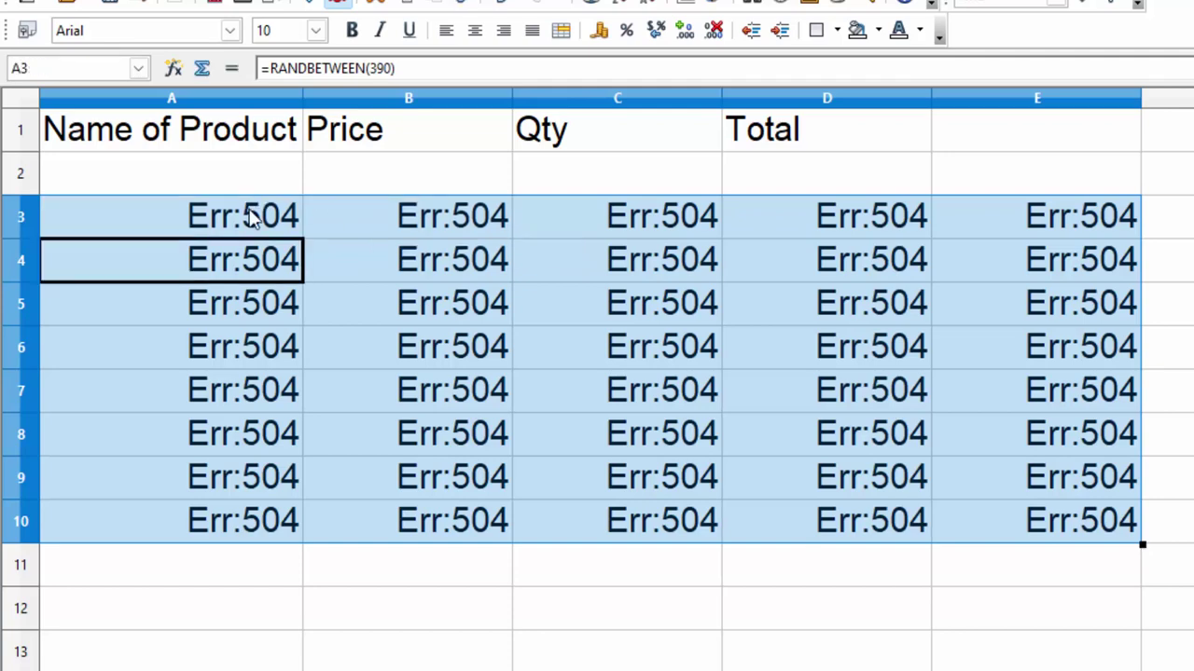
Step: Correct A3 to =RANDBETWEEN(3;90) and copy it across to E3 (90, 39, 21, 57, 85)
{"action": "left_click", "coordinate": [249, 209]}
{"action": "double_click", "coordinate": [249, 215]}
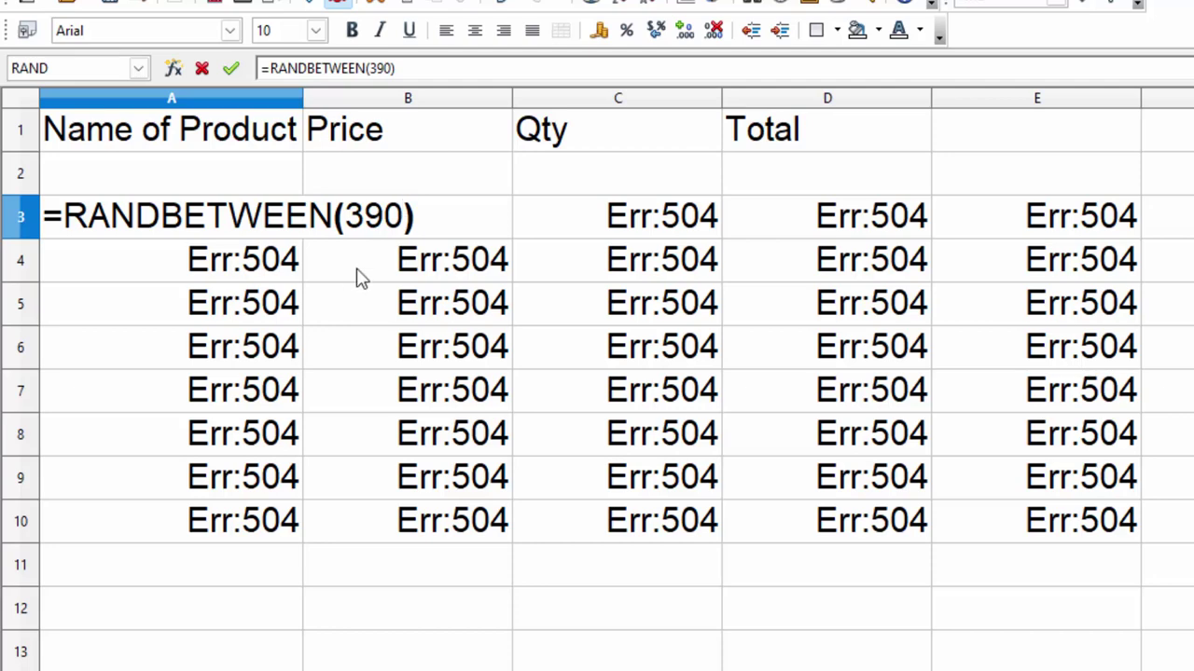
{"action": "left_click", "coordinate": [365, 217]}
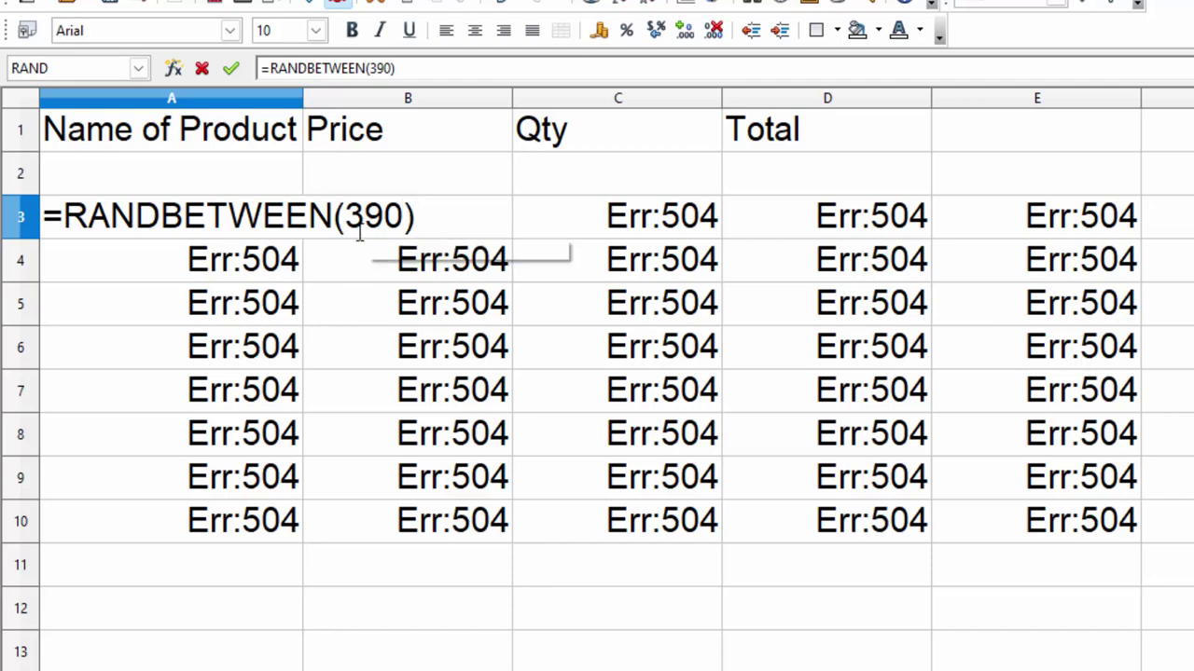
{"action": "type", "text": ";"}
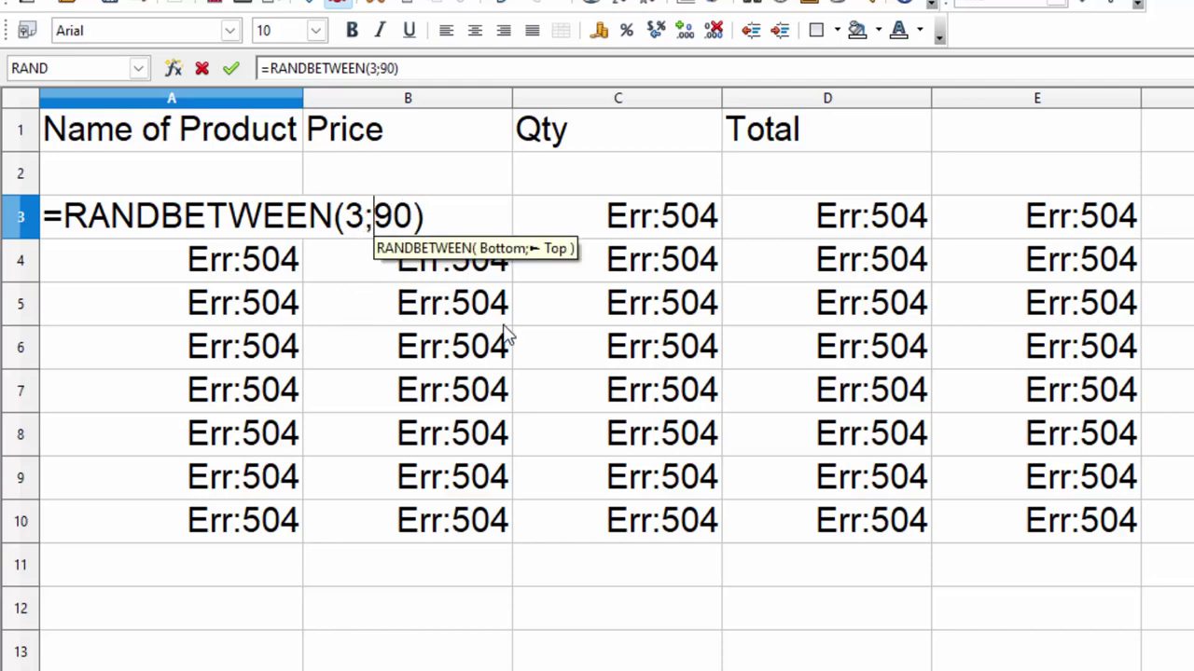
{"action": "key", "text": "Return"}
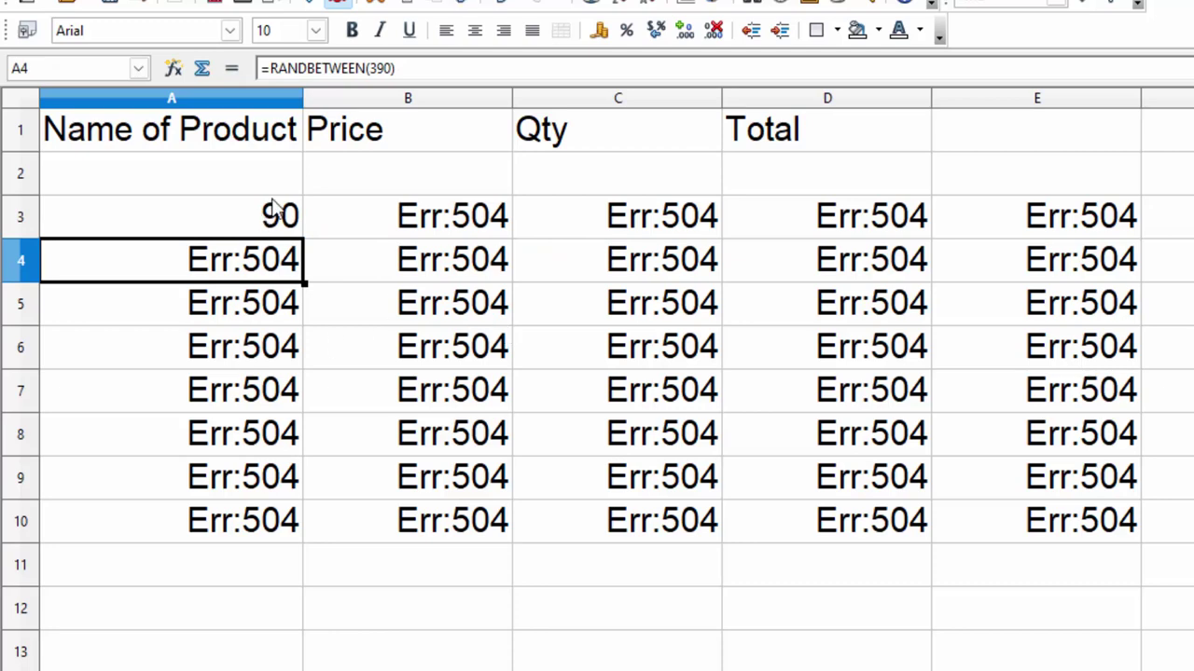
{"action": "left_click", "coordinate": [283, 213]}
{"action": "left_click_drag", "start_coordinate": [305, 240], "coordinate": [1114, 259]}
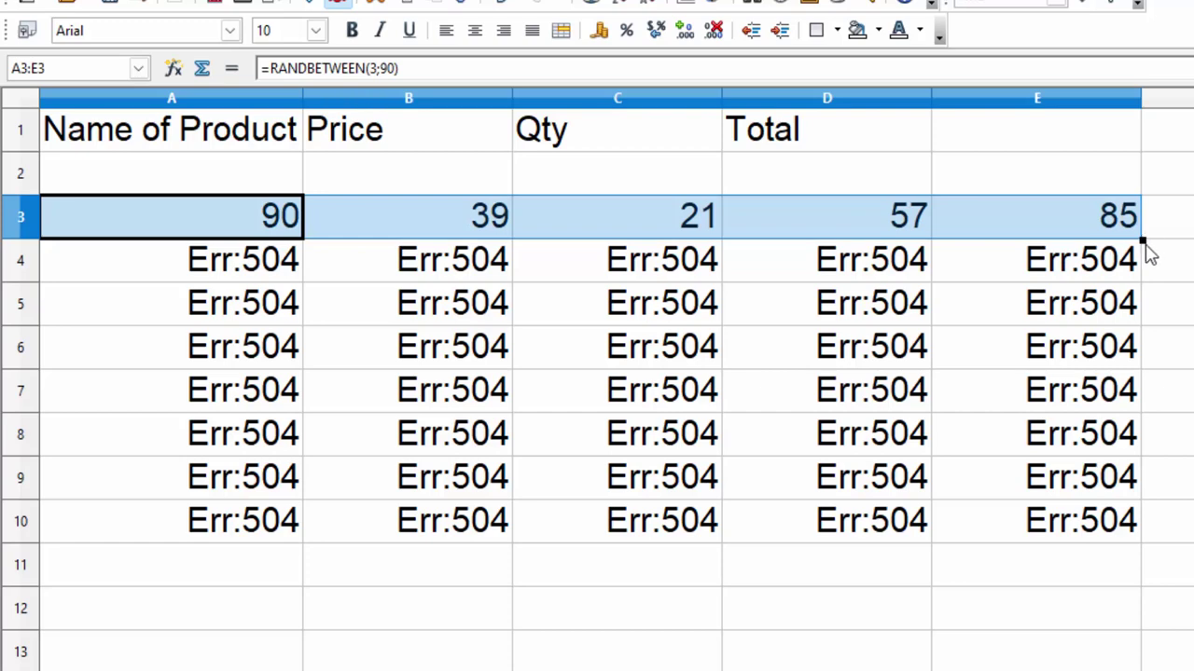
Step: Drag A3:E3's =RANDBETWEEN(3;90) formulas down to row 12
{"action": "left_click_drag", "start_coordinate": [1143, 240], "coordinate": [1169, 616]}
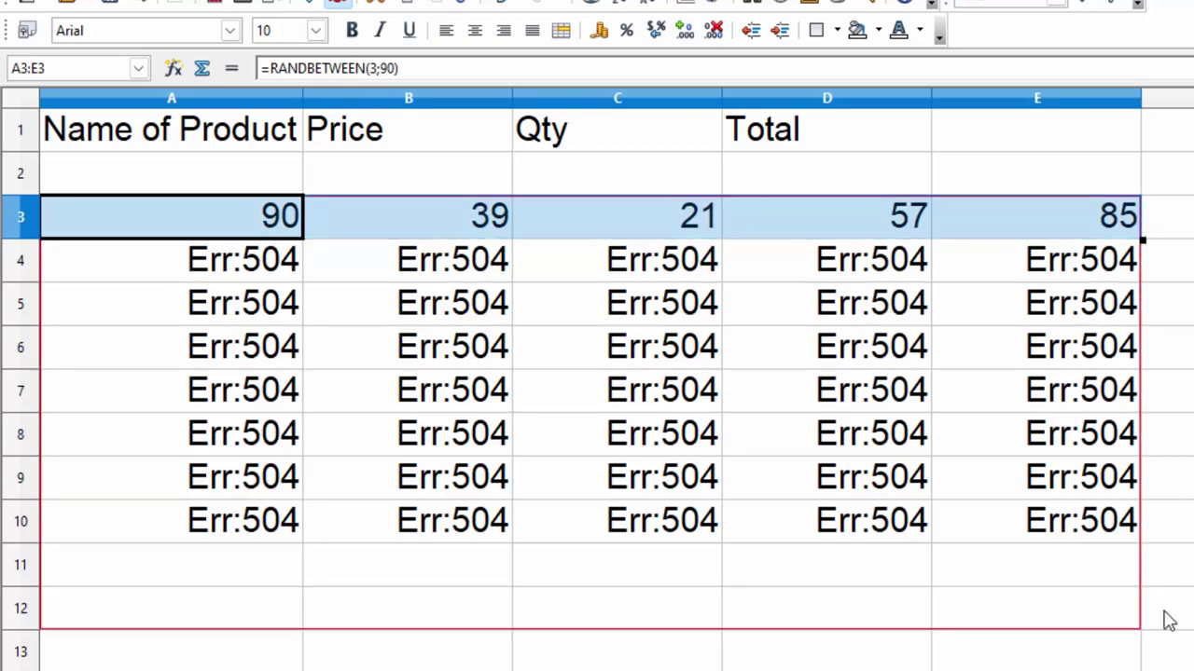